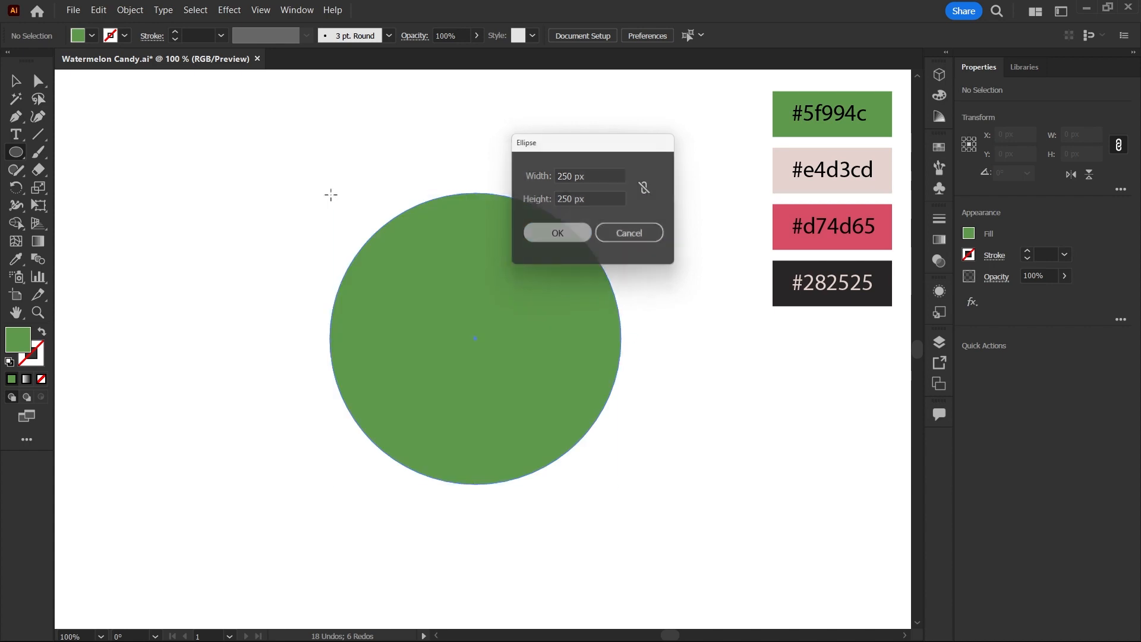
Create a 225 × 225 px circle overlapping the left side of the green circle
click(131, 211)
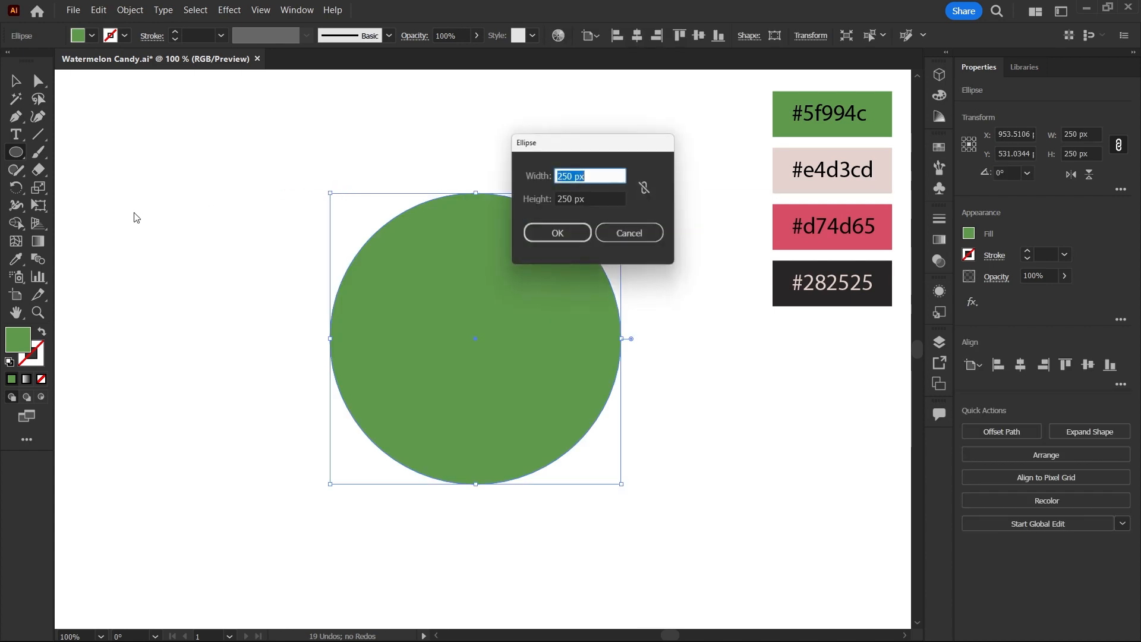
text(225)
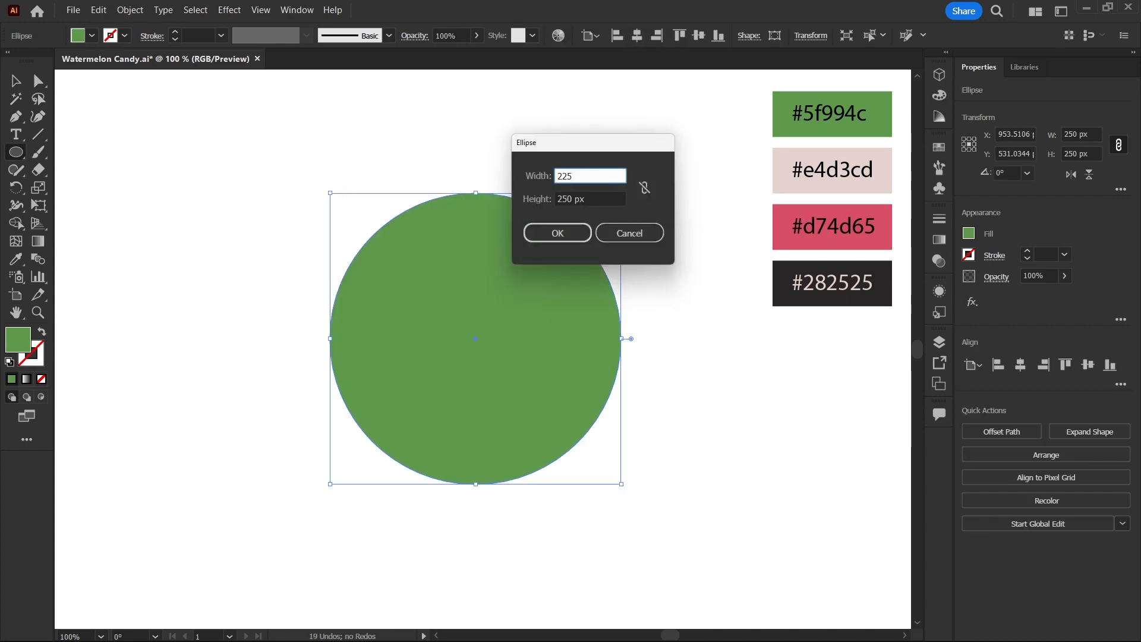
key(Tab)
text(22)
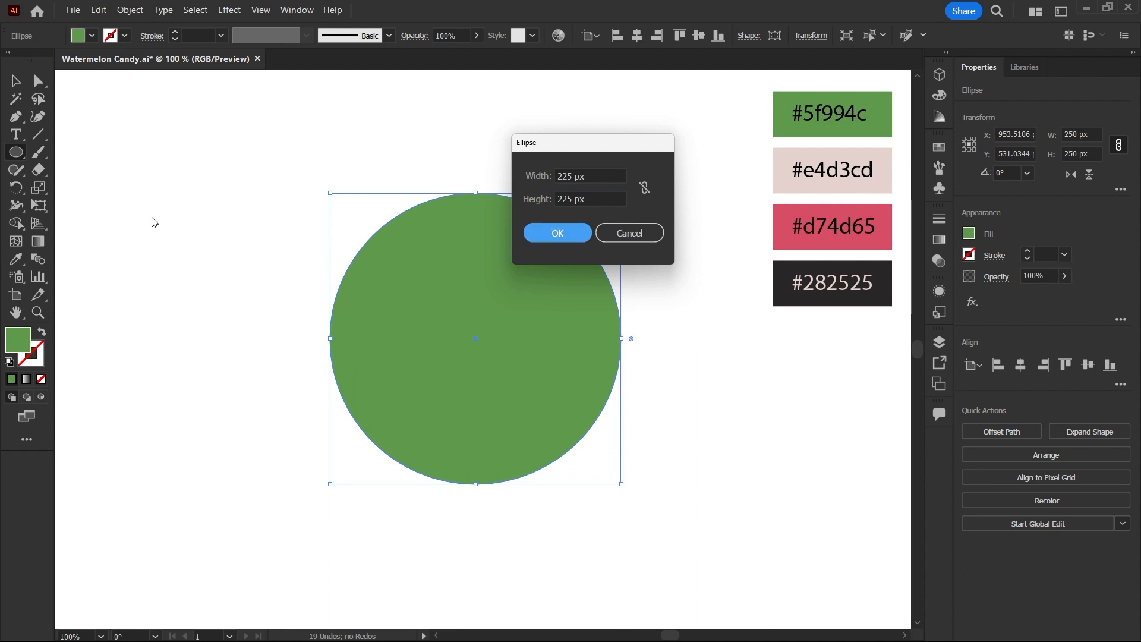
key(Return)
key(v)
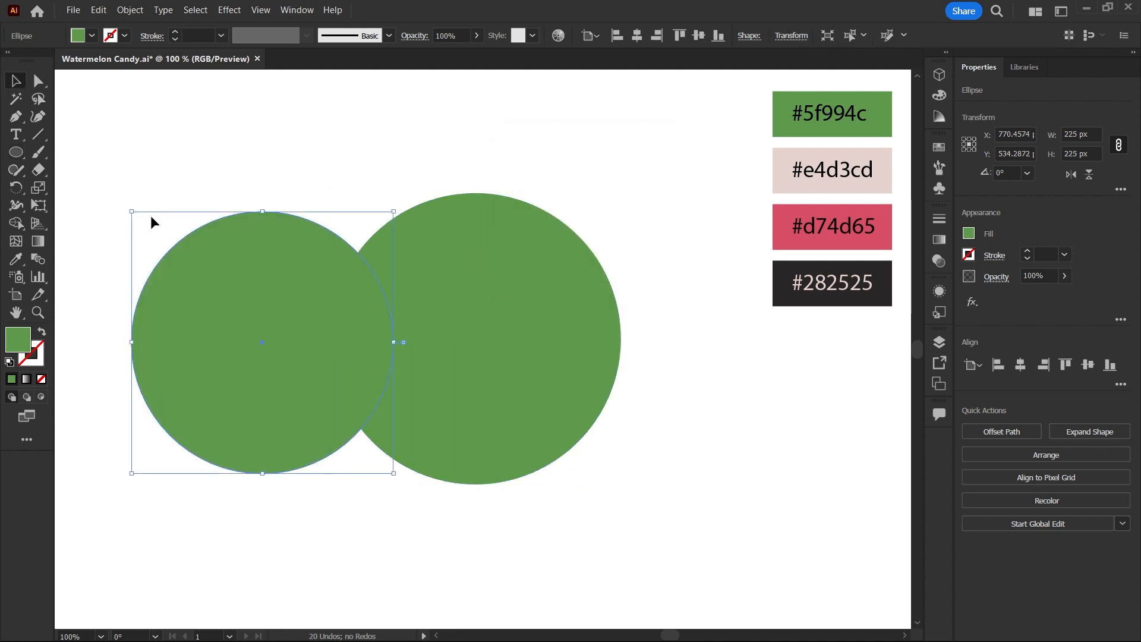
Fill the smaller circle with the #e4d3cd swatch color
click(16, 259)
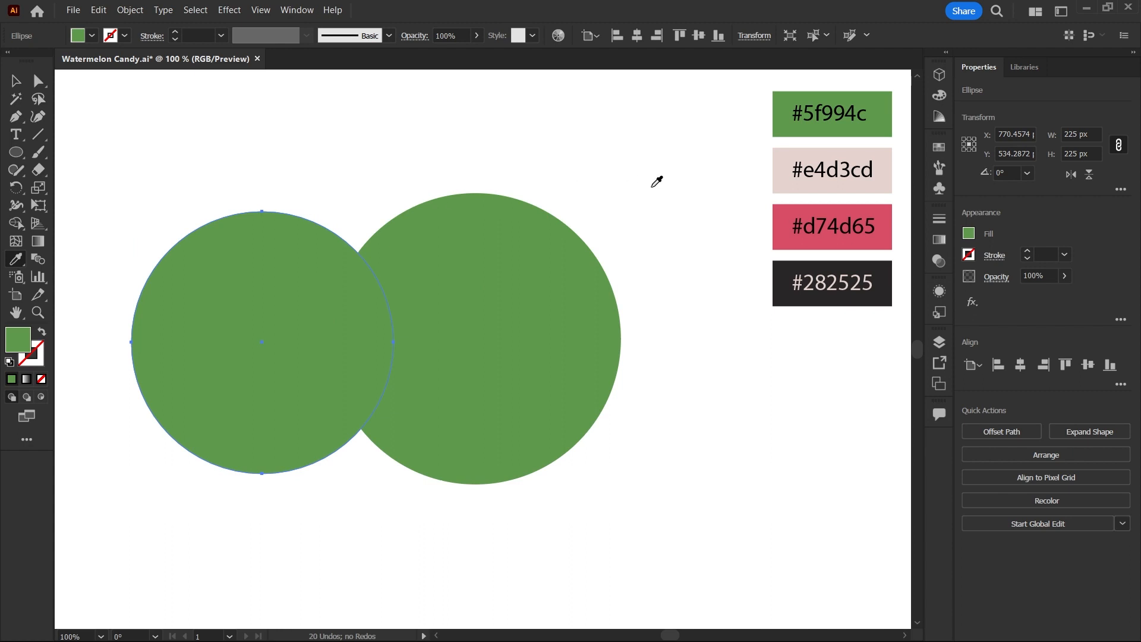
click(785, 181)
key(v)
Center the two circles on each other both ways and move them to the artboard's upper-left area
drag(287, 178, 476, 314)
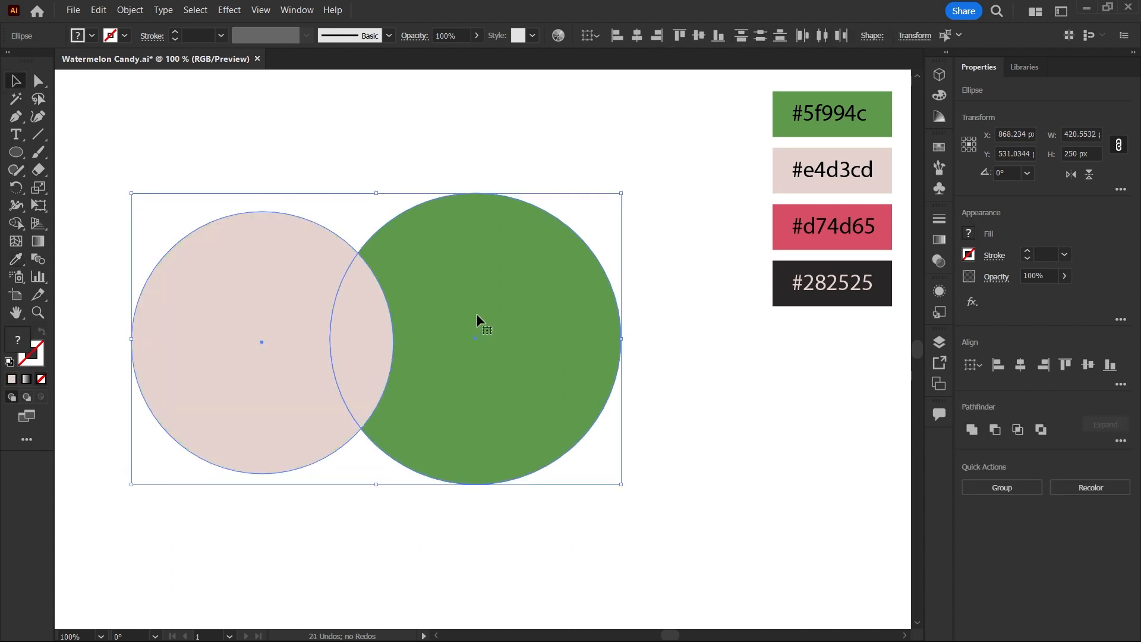
click(637, 36)
click(698, 36)
drag(399, 314, 262, 216)
key(ctrl+shift+a)
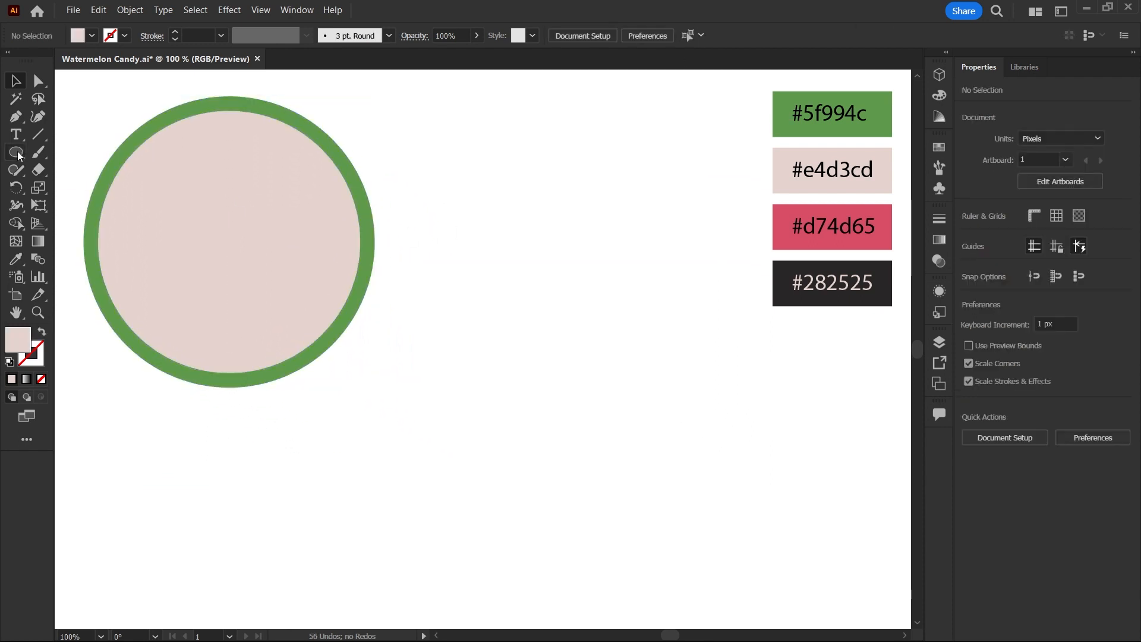
Create a 60 × 85 px rectangle in the empty area beside the circles
click(16, 152)
click(110, 151)
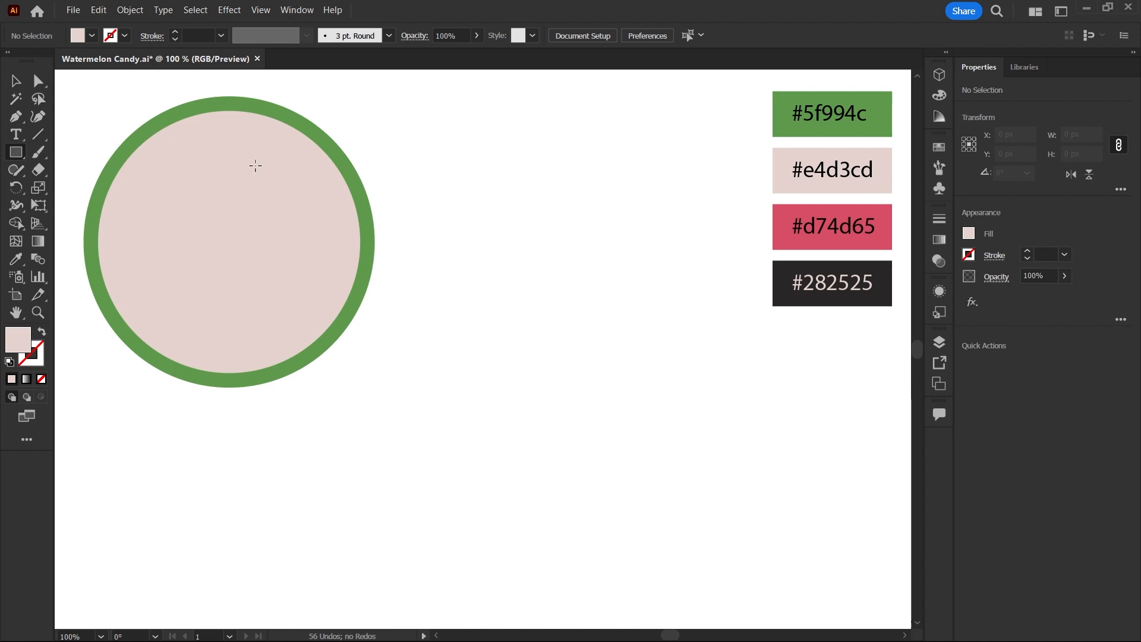
click(491, 177)
text(60)
key(Tab)
text(85)
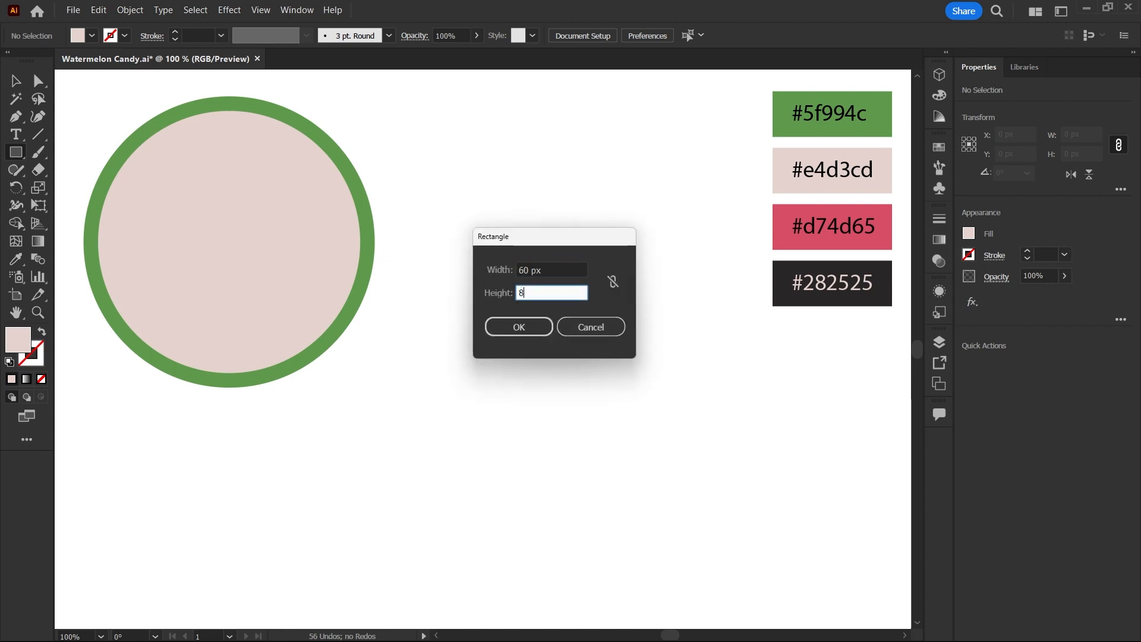
key(Tab)
key(Return)
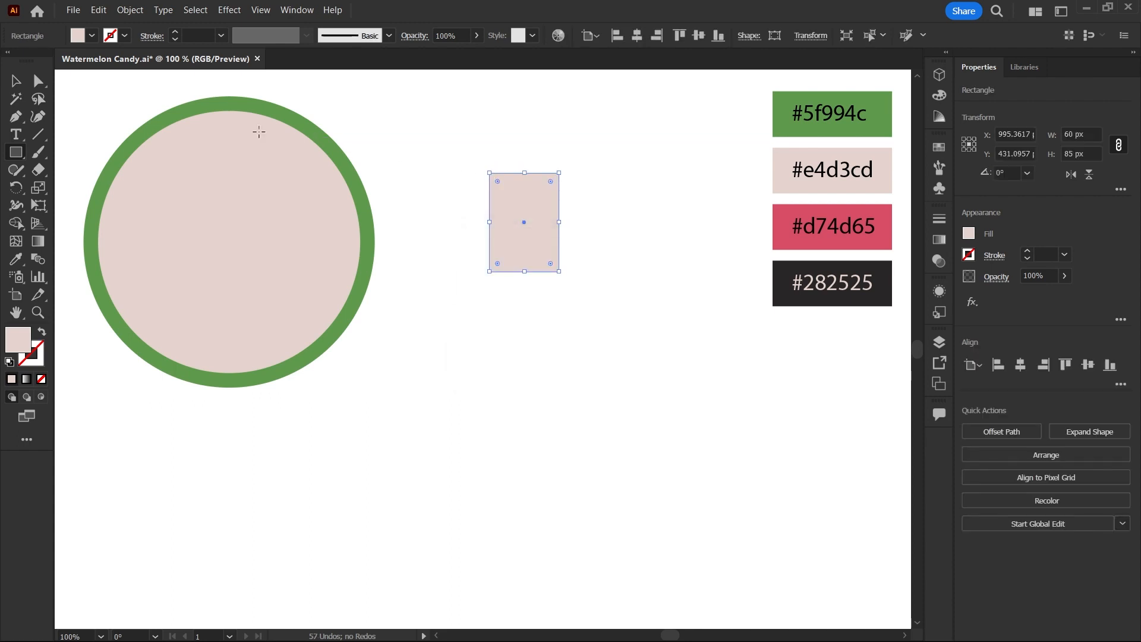
Turn the rectangle into a downward-pointing triangle by removing its lower-left anchor and centering the remaining lower anchor
click(39, 82)
drag(469, 246, 504, 293)
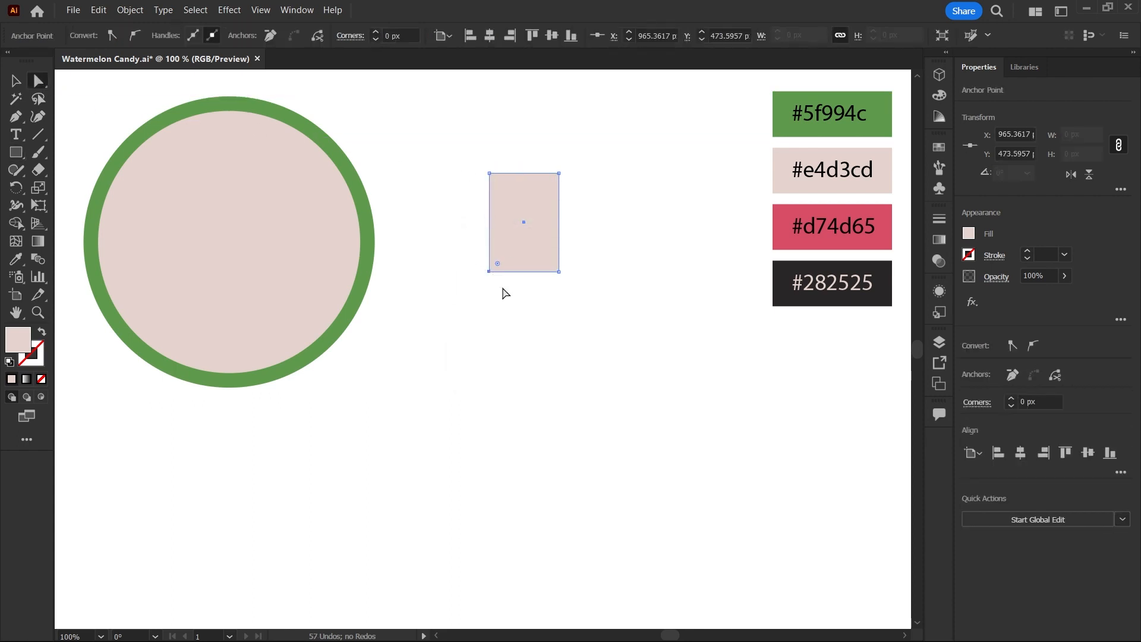
click(272, 36)
drag(562, 274, 524, 271)
key(v)
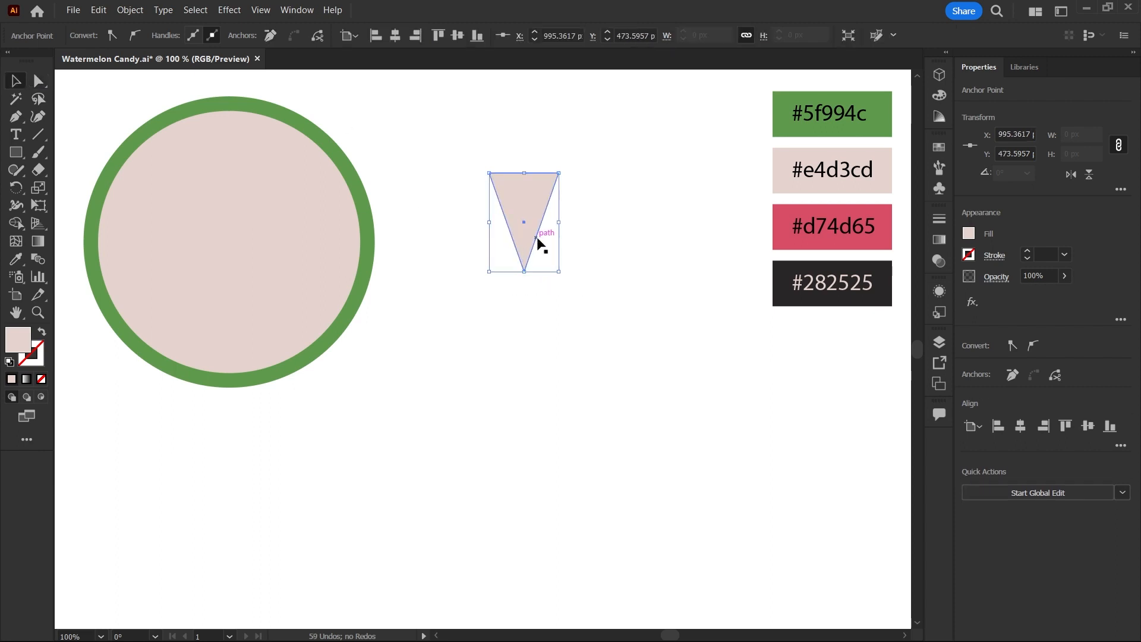
Duplicate the triangle beside the original and fill the copy with #282525
drag(531, 212, 618, 212)
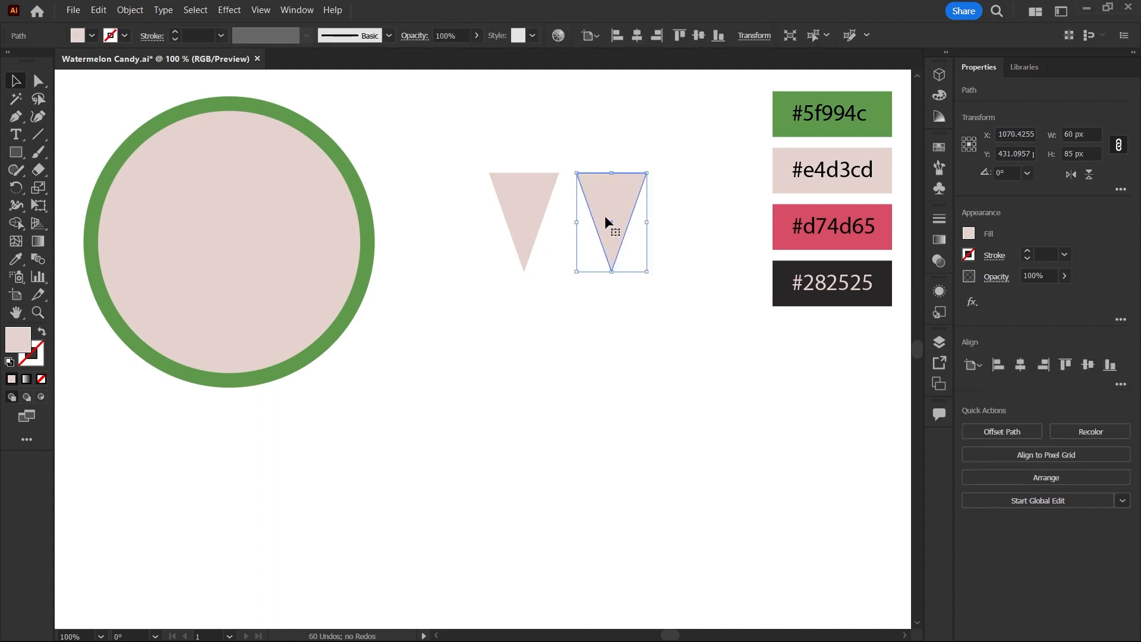
click(11, 261)
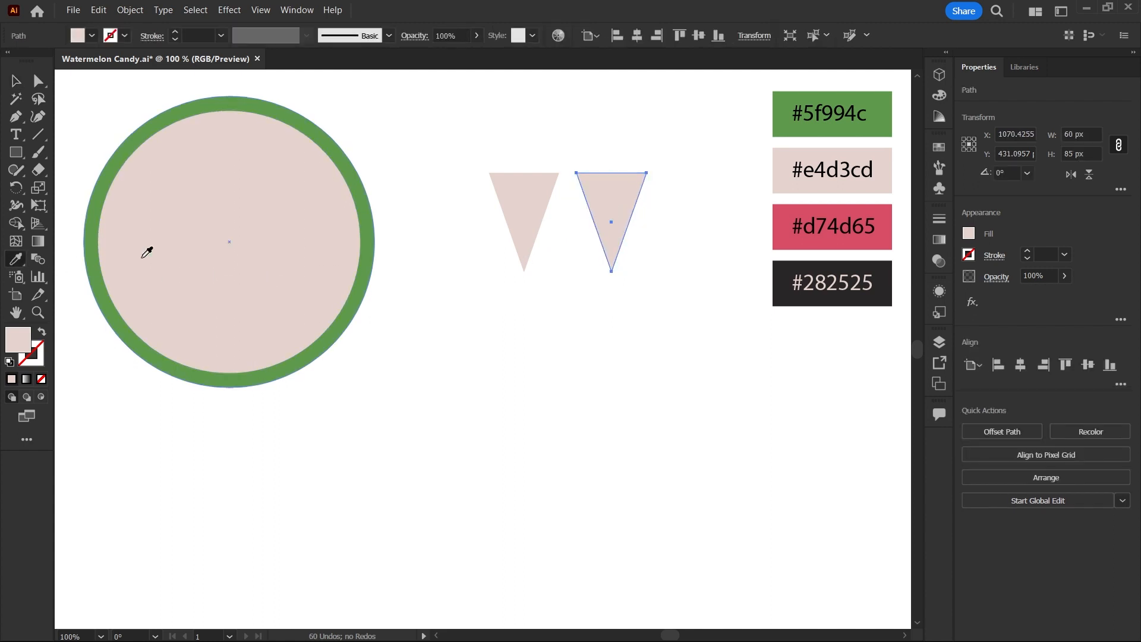
click(775, 267)
Fill the original triangle with the #d74d65 swatch color
ctrl+click(533, 199)
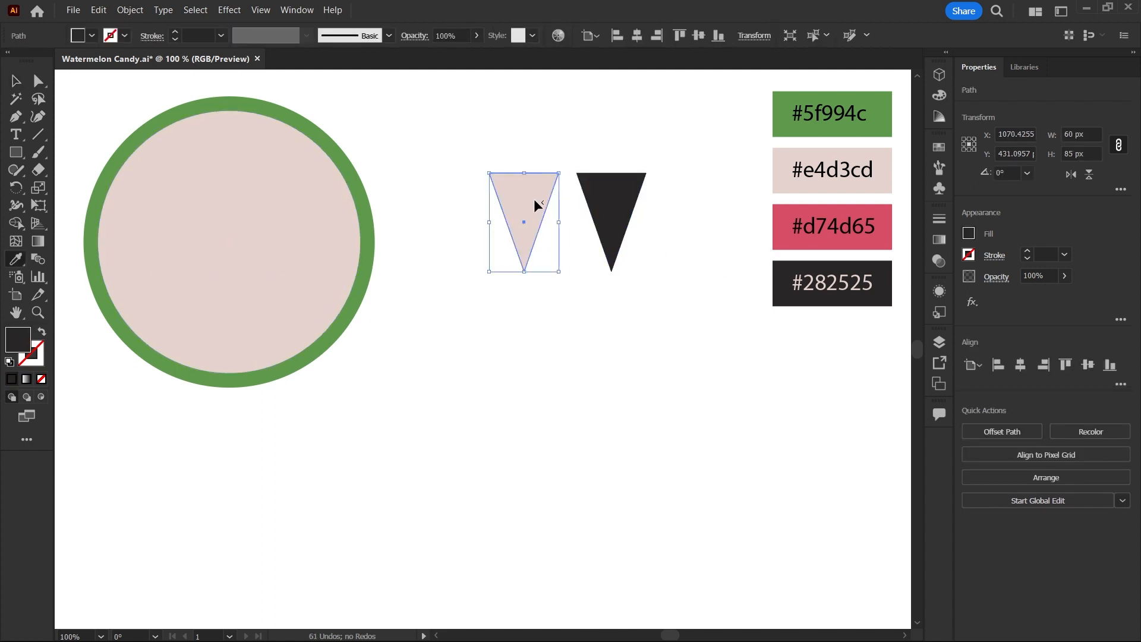
click(779, 229)
key(v)
Shrink the dark triangle about its center and round its corners to form a small teardrop-shaped seed
click(617, 216)
drag(615, 176, 624, 198)
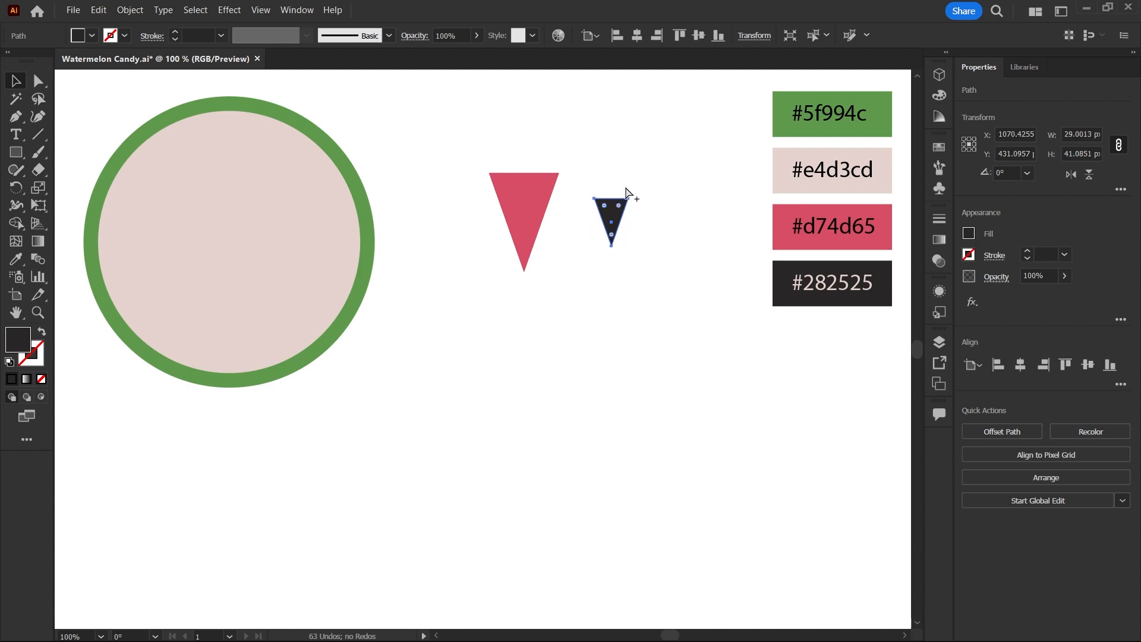
scroll(627, 192, up, 2)
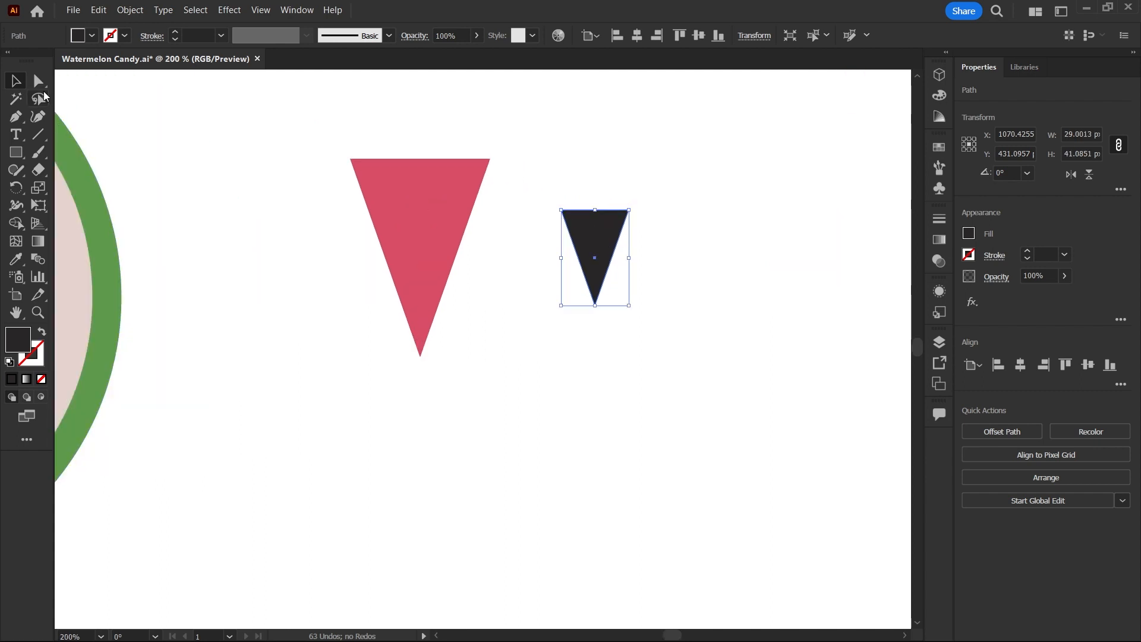
click(38, 80)
drag(555, 203, 588, 247)
click(595, 305)
drag(595, 294, 598, 278)
key(v)
drag(619, 210, 612, 222)
Center the seed horizontally and vertically on the red triangle
drag(322, 230, 600, 277)
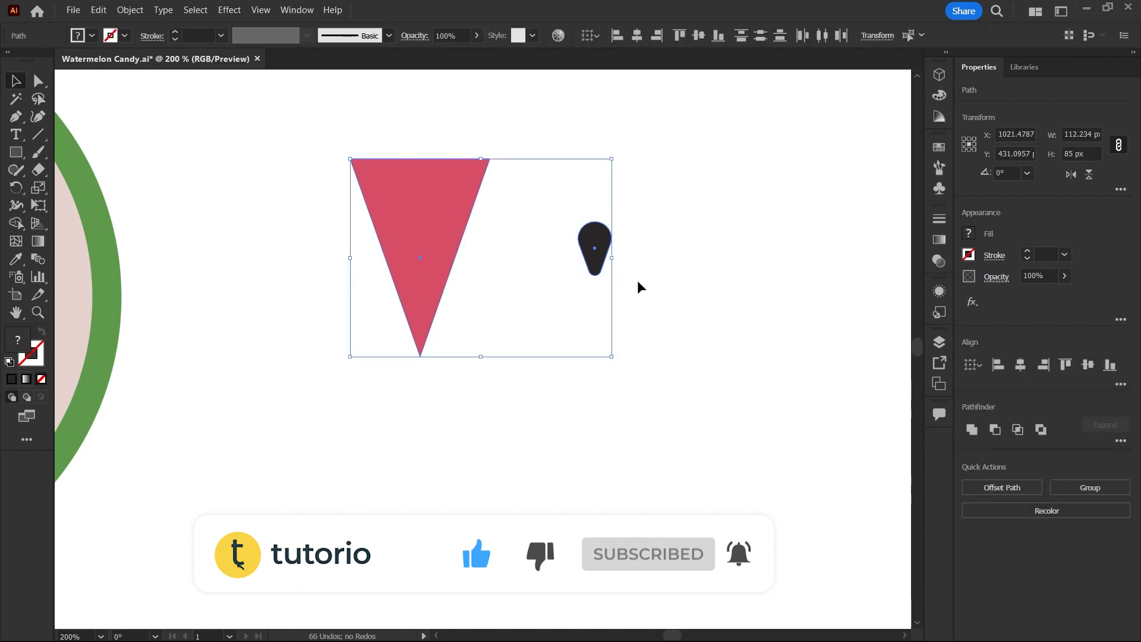
click(642, 42)
click(698, 35)
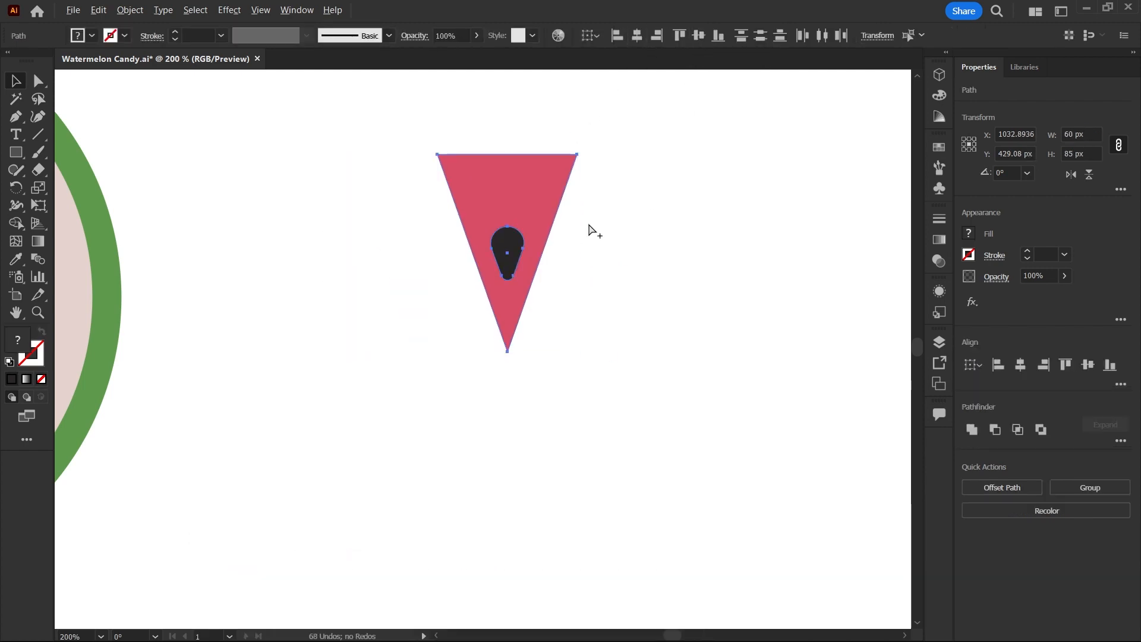
Apply a radial repeat of 8 instances to the seeded triangle and tighten its radius to about 45.5 px
key(ctrl+1)
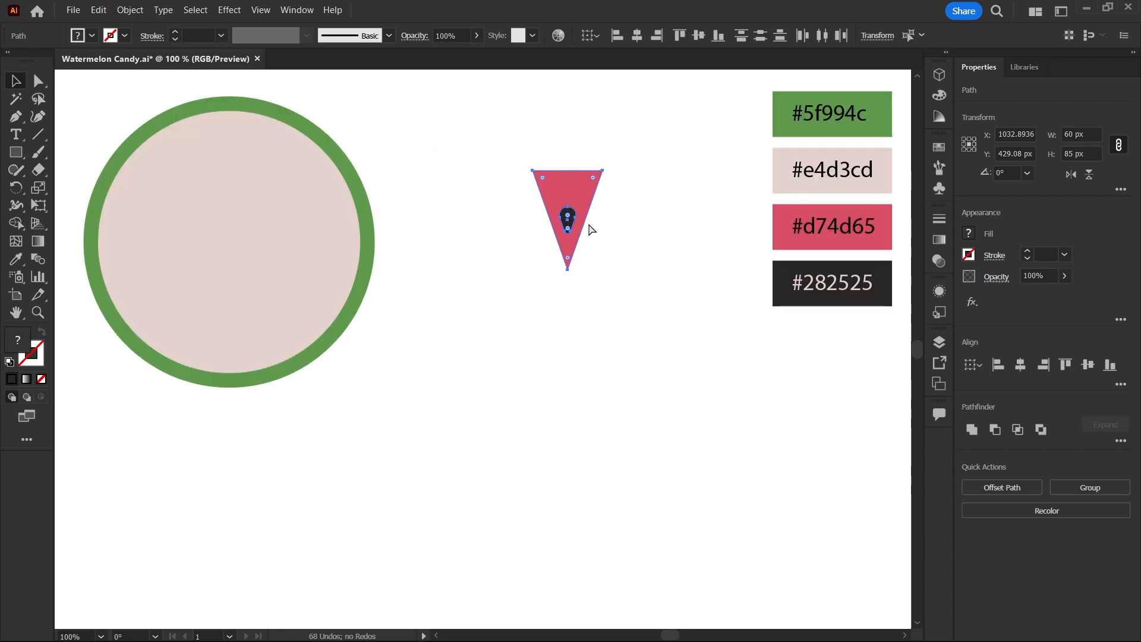
click(131, 11)
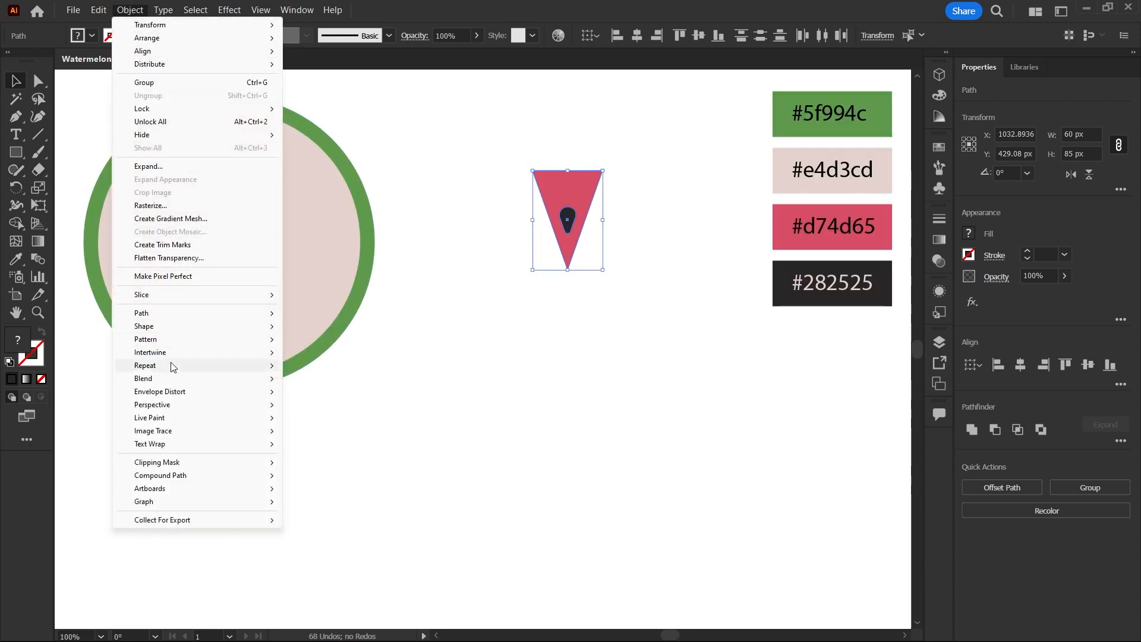
click(336, 367)
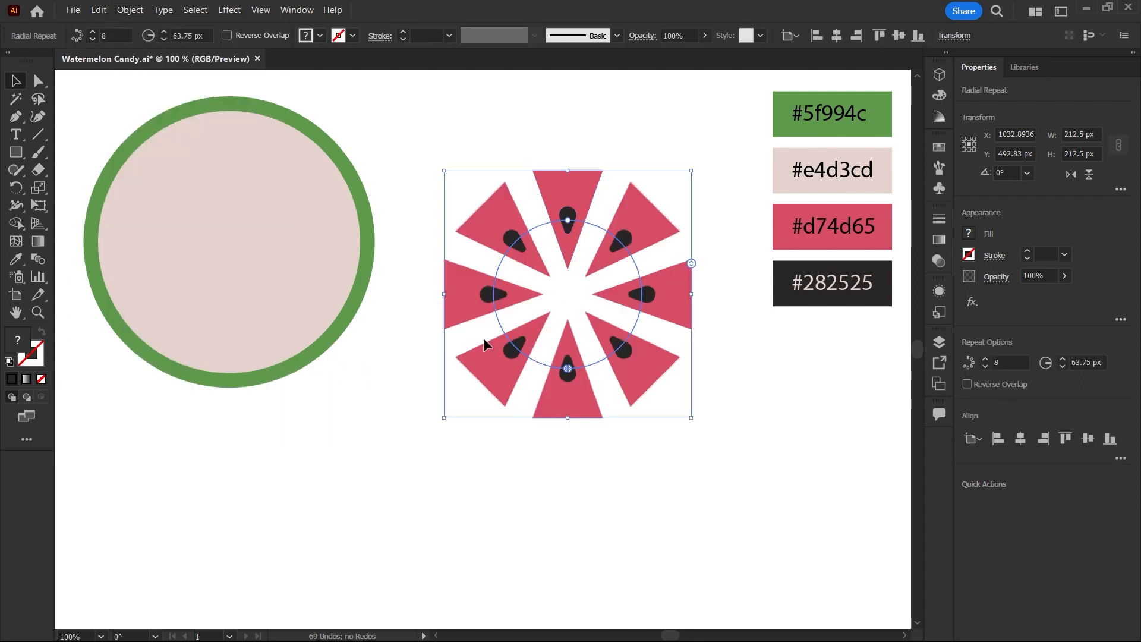
drag(568, 219, 566, 240)
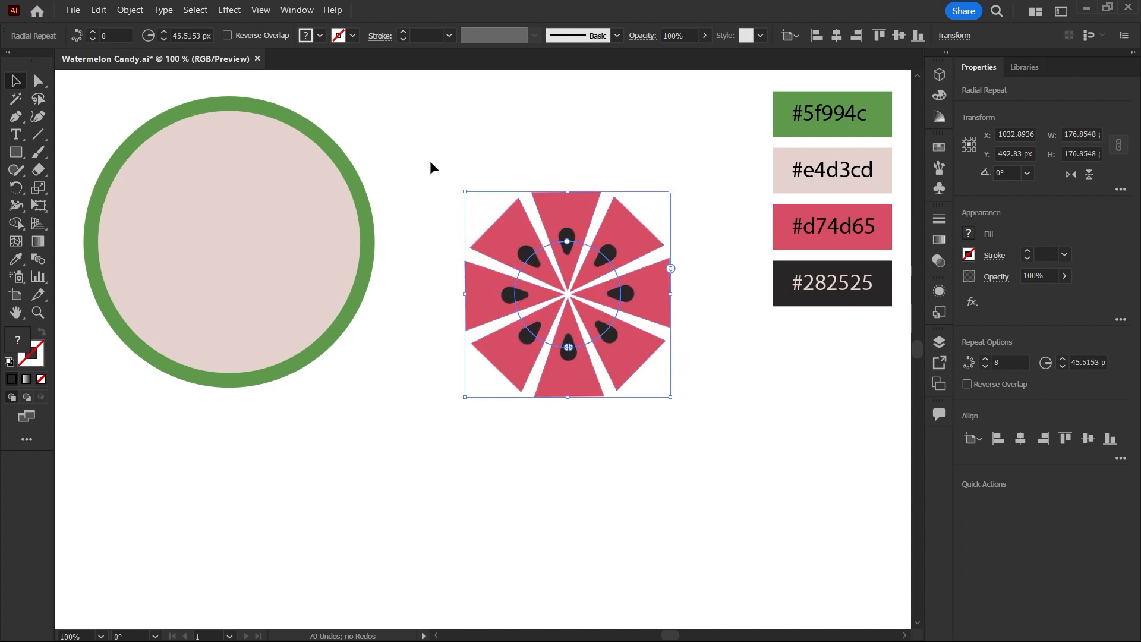
Expand the radial repeat's object and fill into editable shapes
click(132, 12)
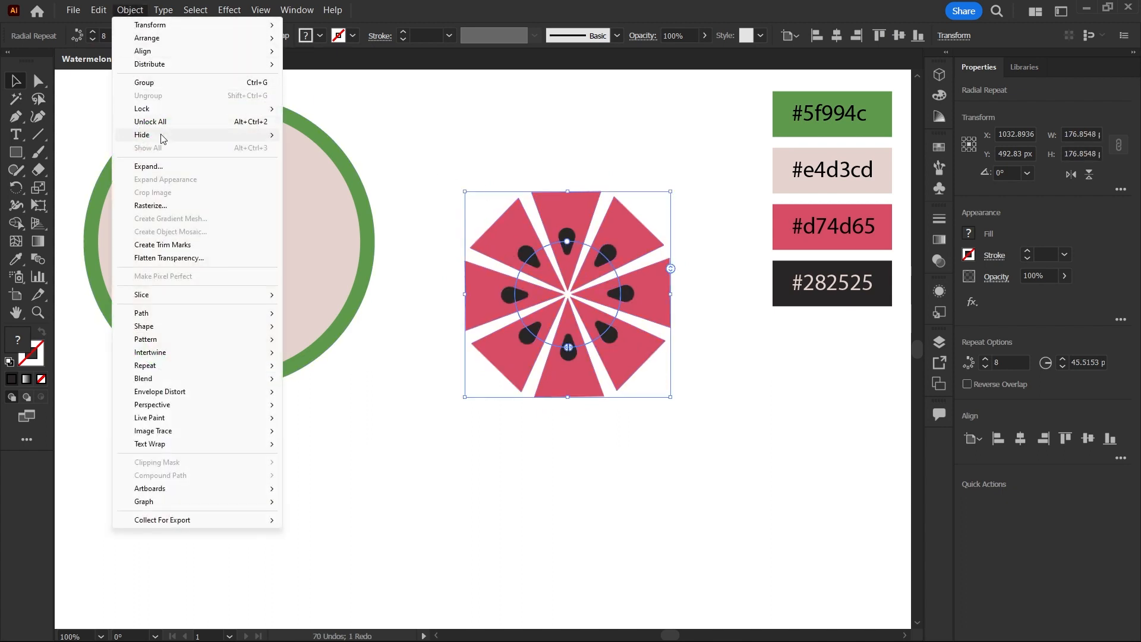
click(170, 168)
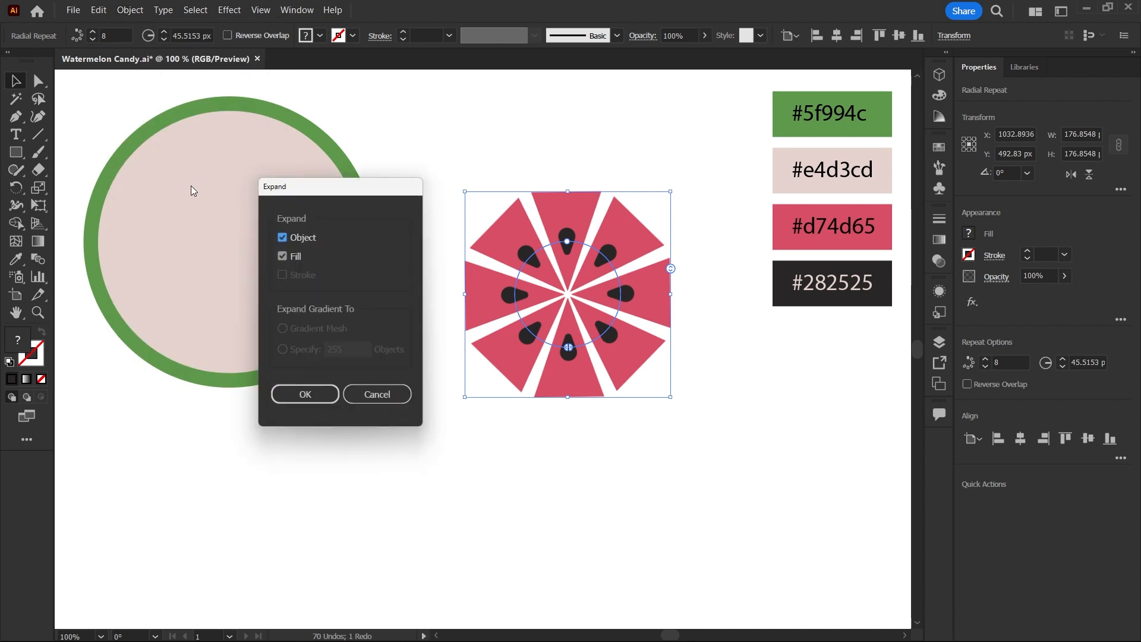
click(297, 393)
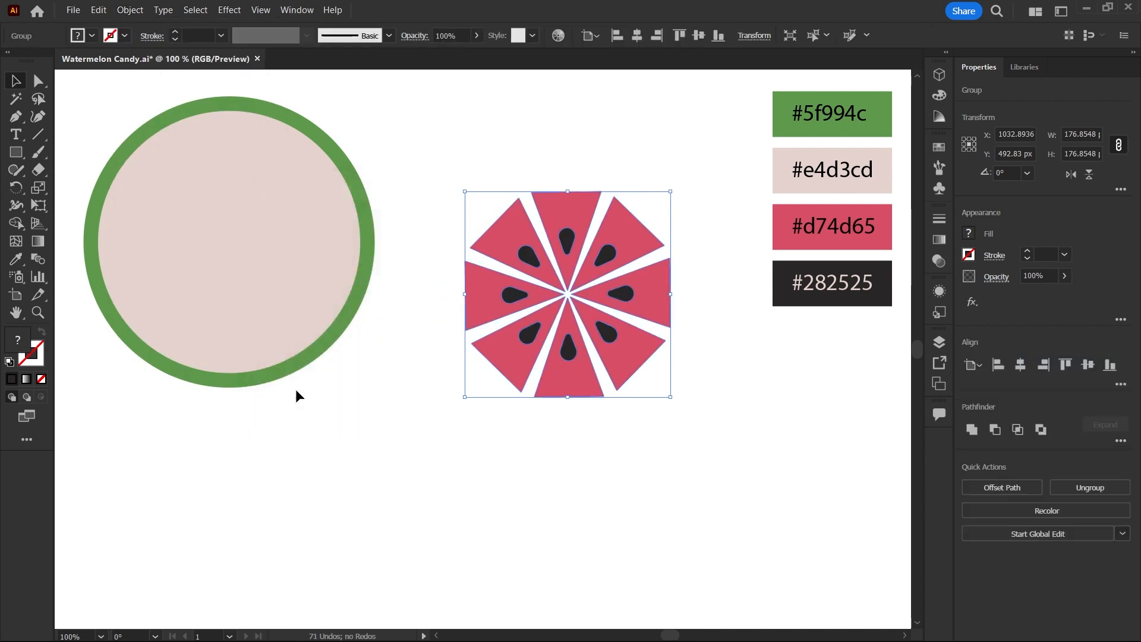
Draw a circle about 169 px in diameter from the wedges' center and align it centrally with the wedge group
click(16, 152)
click(118, 185)
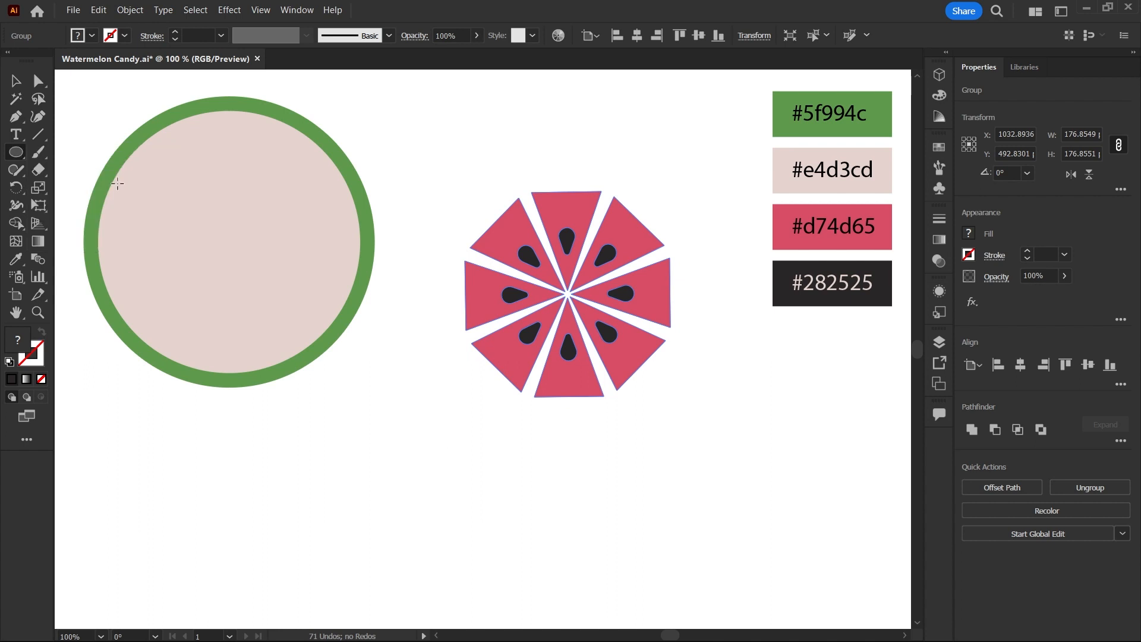
drag(567, 293, 651, 392)
key(v)
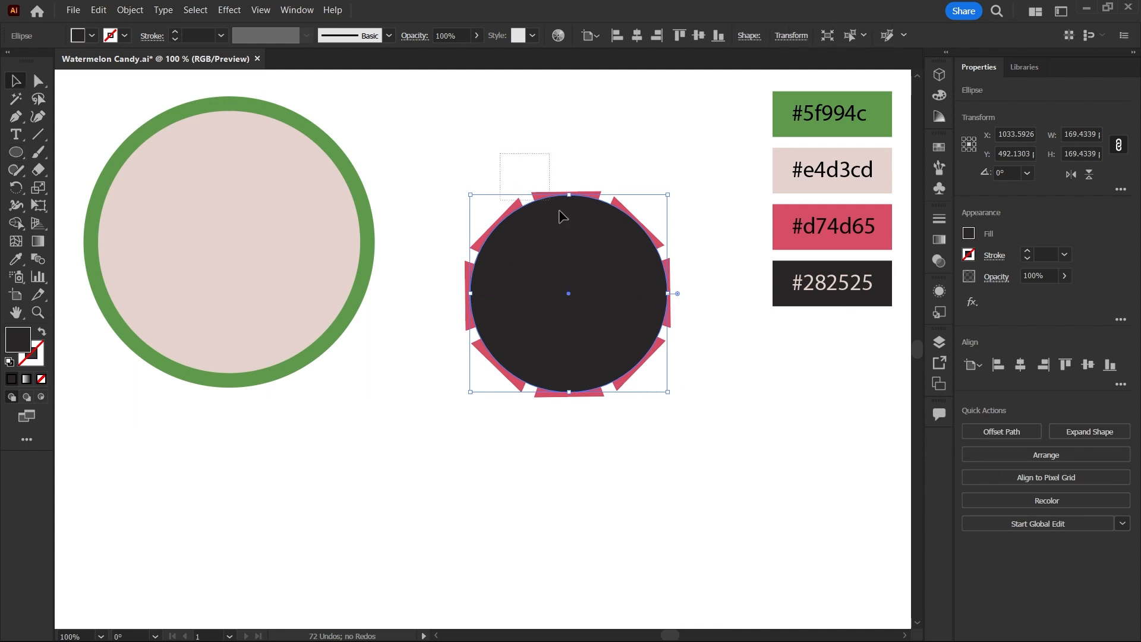
drag(559, 210, 587, 244)
click(637, 35)
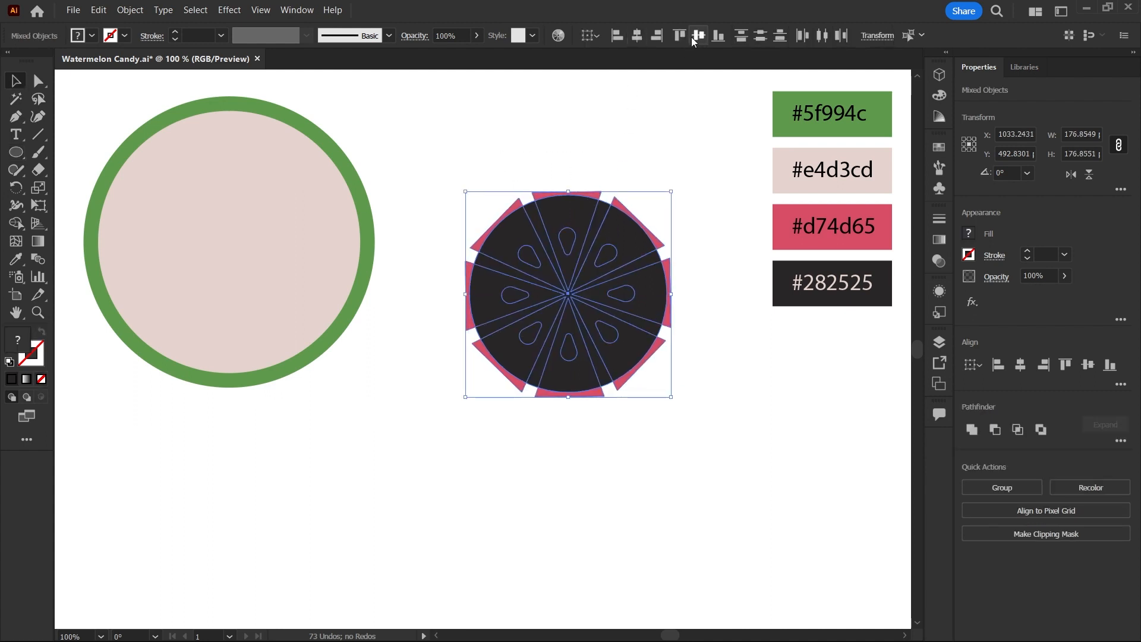
Remove the new circle's fill and give it a 1 pt black stroke
click(580, 202)
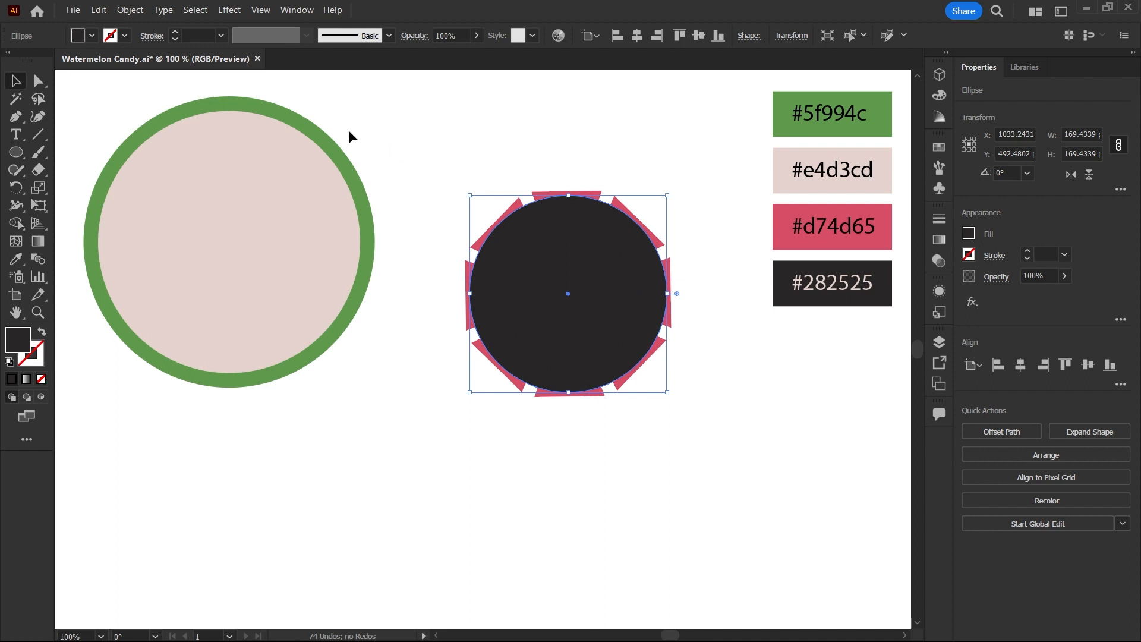
click(92, 36)
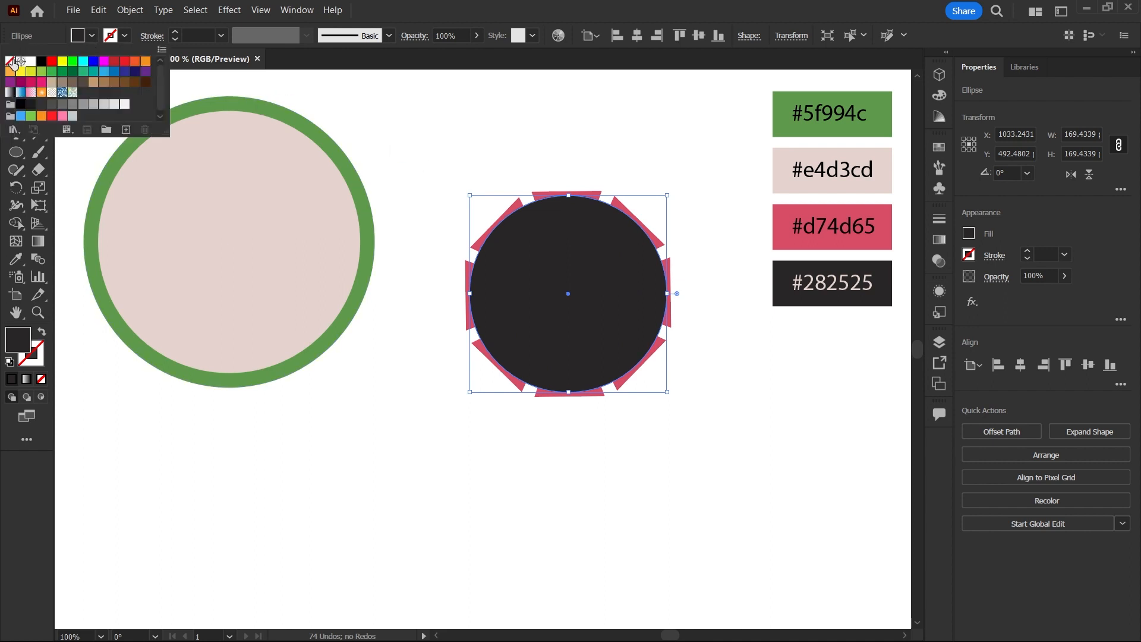
click(15, 61)
click(125, 36)
click(47, 62)
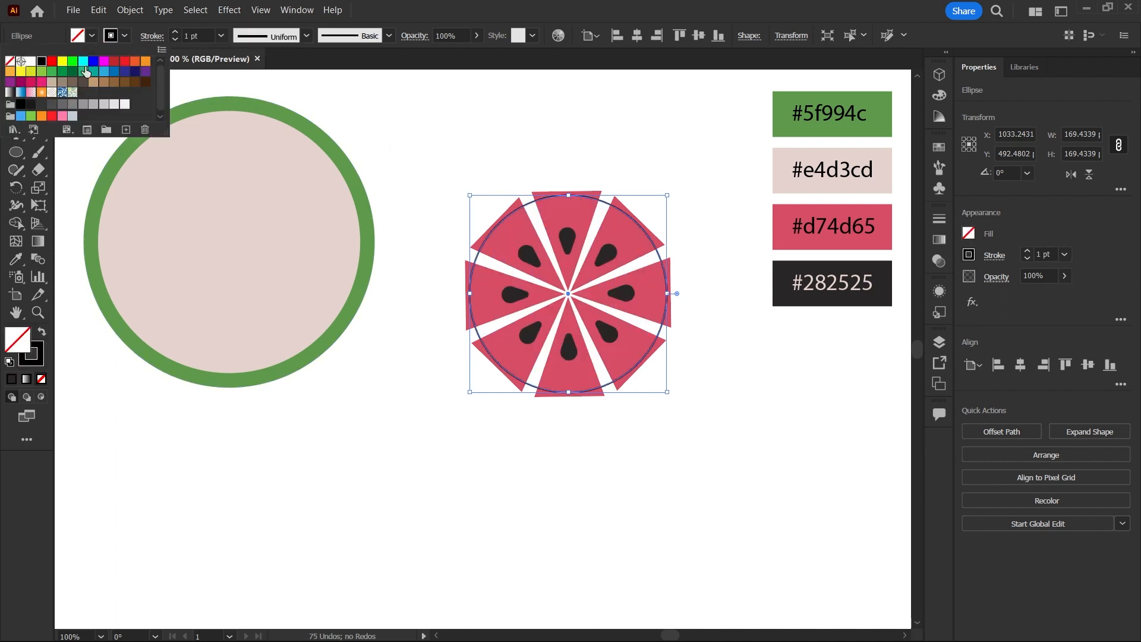
click(533, 143)
click(529, 143)
Trim away the parts of the eight wedges that stick out beyond the circle with the Shape Builder tool
drag(490, 142, 662, 344)
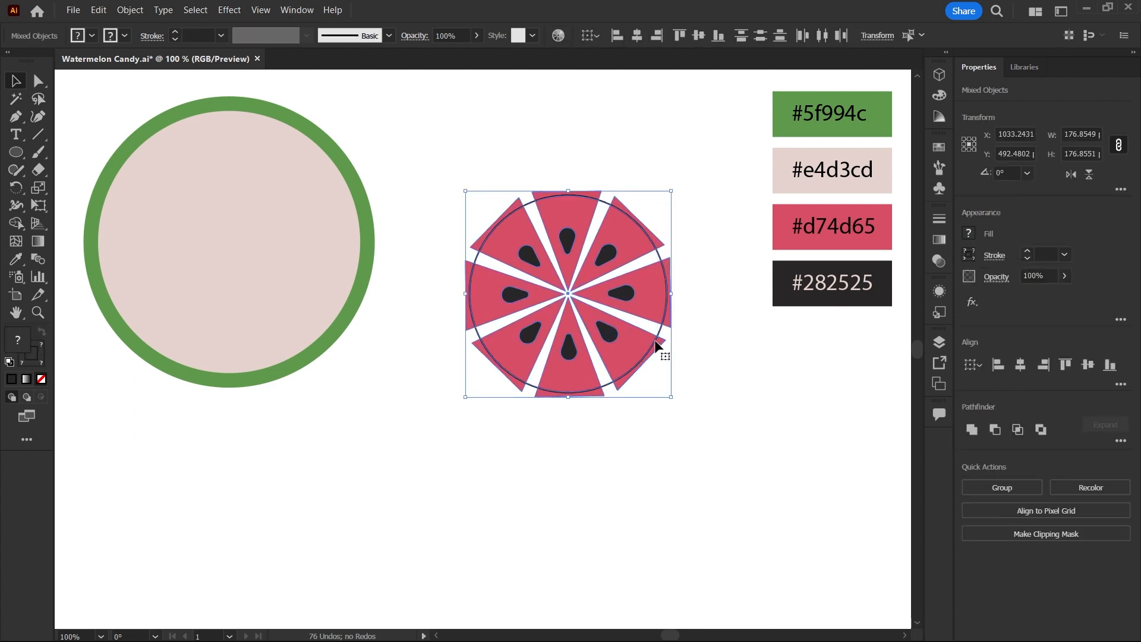
click(18, 225)
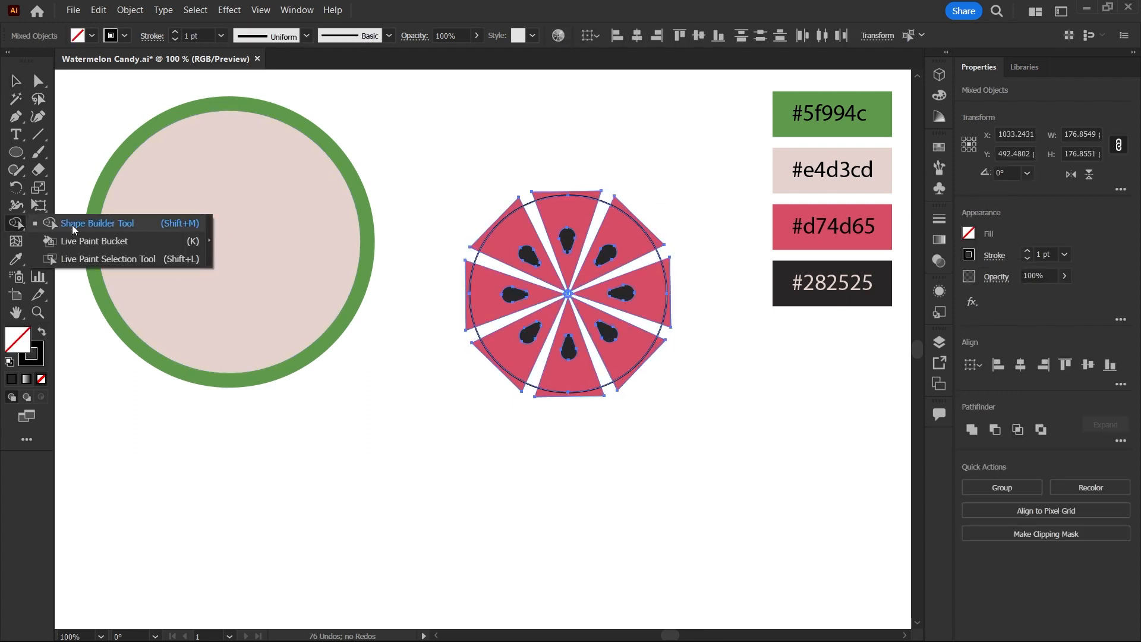
click(148, 224)
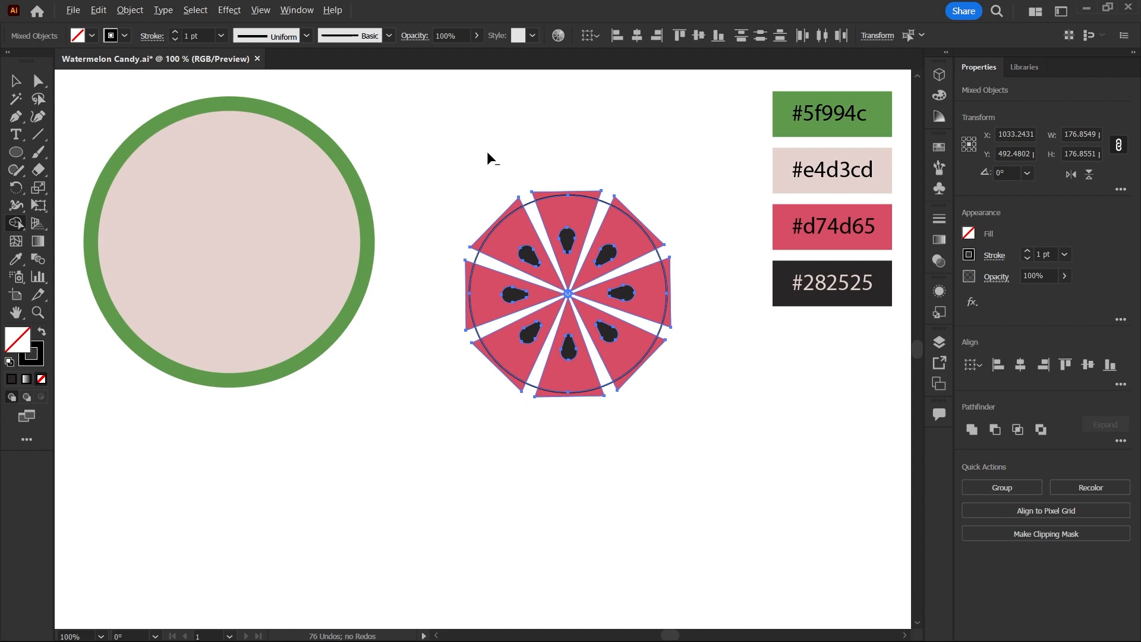
alt+click(593, 199)
mouse_move(614, 204)
mouse_down()
mouse_move(668, 263)
mouse_move(672, 326)
mouse_up()
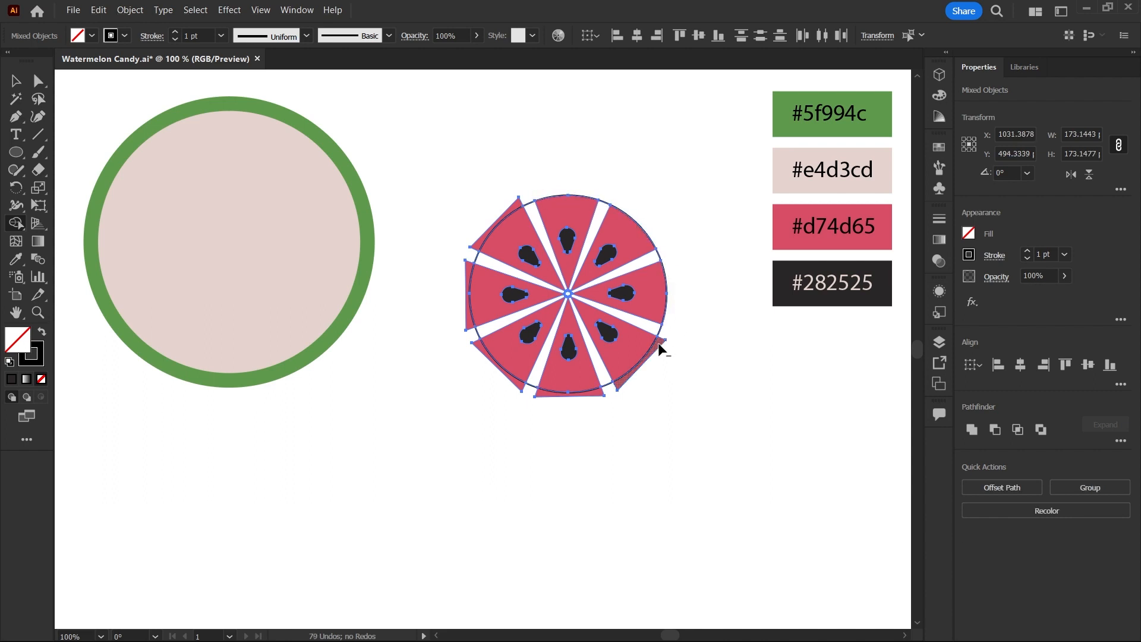
alt+click(598, 393)
alt+click(508, 374)
drag(471, 330, 479, 250)
Delete the black-stroked circle outline around the trimmed wedges
key(v)
click(483, 159)
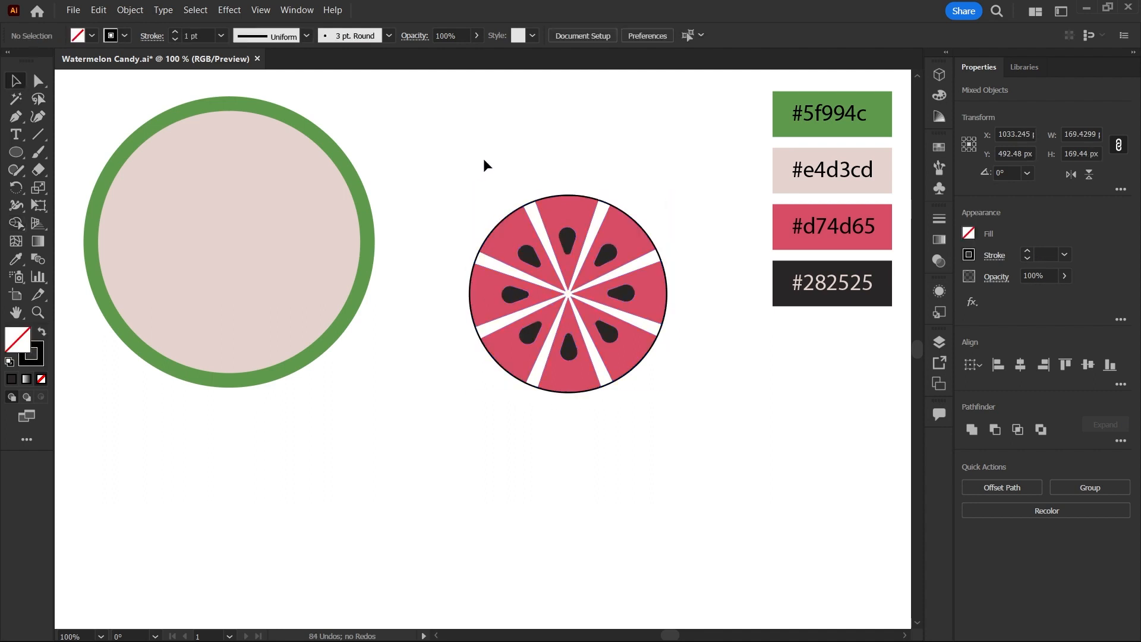
click(531, 207)
key(Delete)
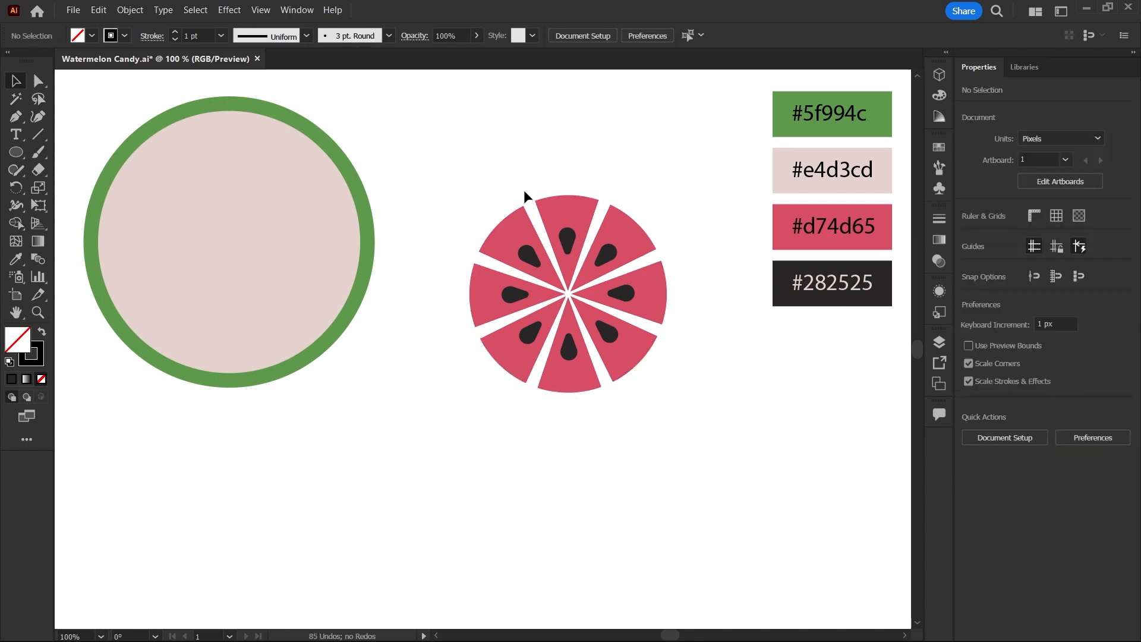
Select all eight red wedges without their seeds and round their corners together
key(a)
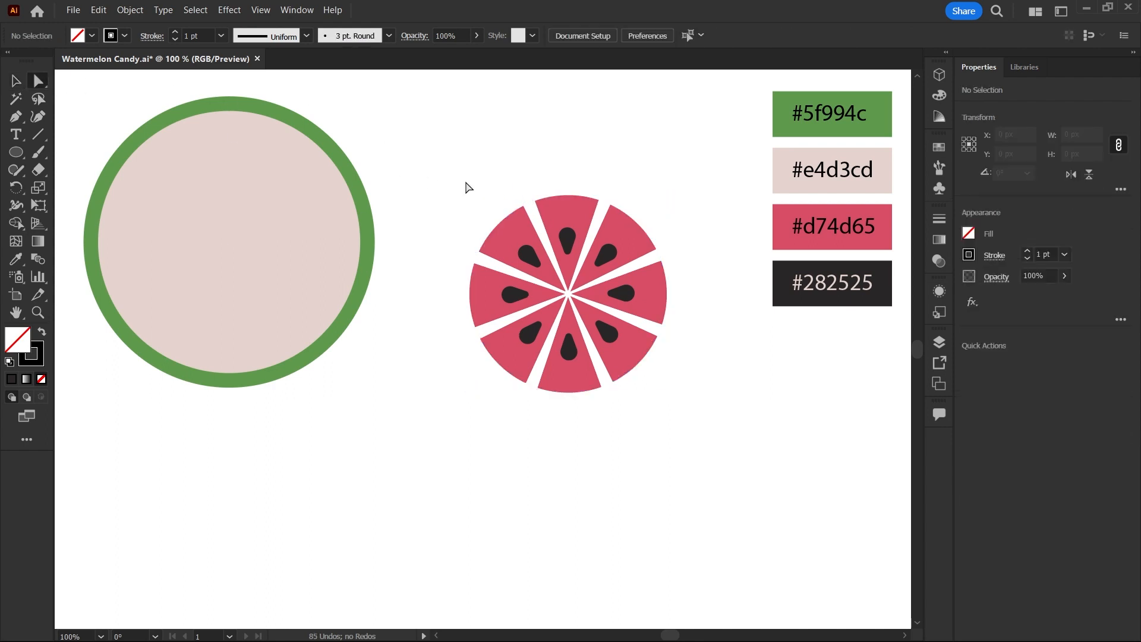
click(555, 214)
shift+click(637, 240)
shift+click(649, 294)
shift+click(634, 345)
shift+click(574, 376)
shift+click(519, 366)
shift+click(496, 305)
shift+click(507, 253)
drag(547, 216, 589, 236)
key(v)
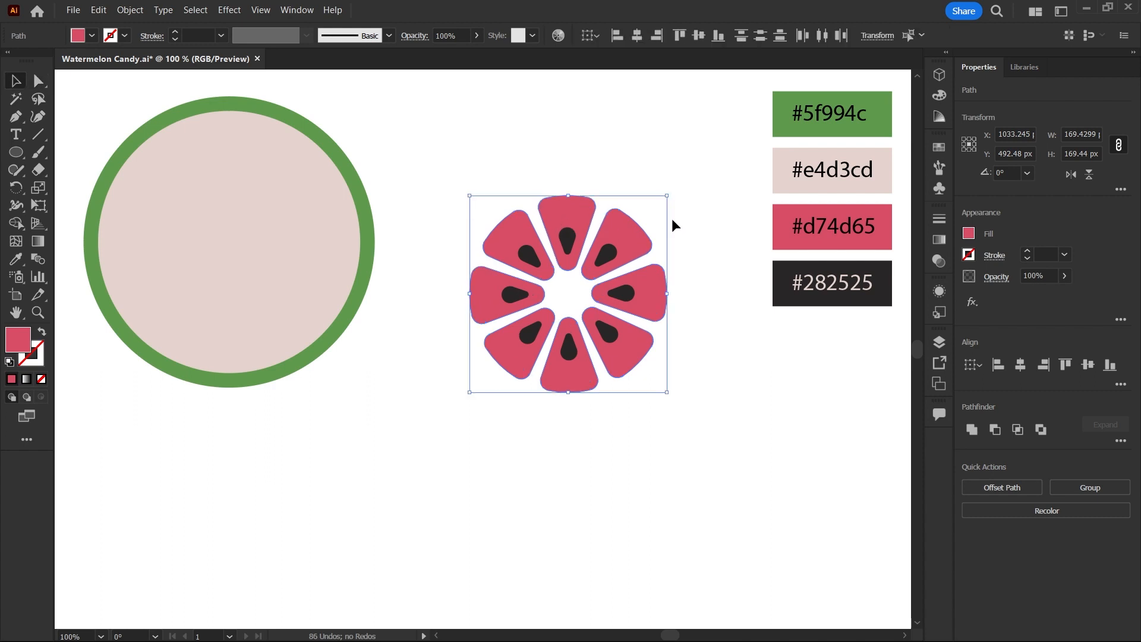
Set up a Roughen effect on the red wedges with 2% relative size, detail 3/in and smooth points
click(228, 12)
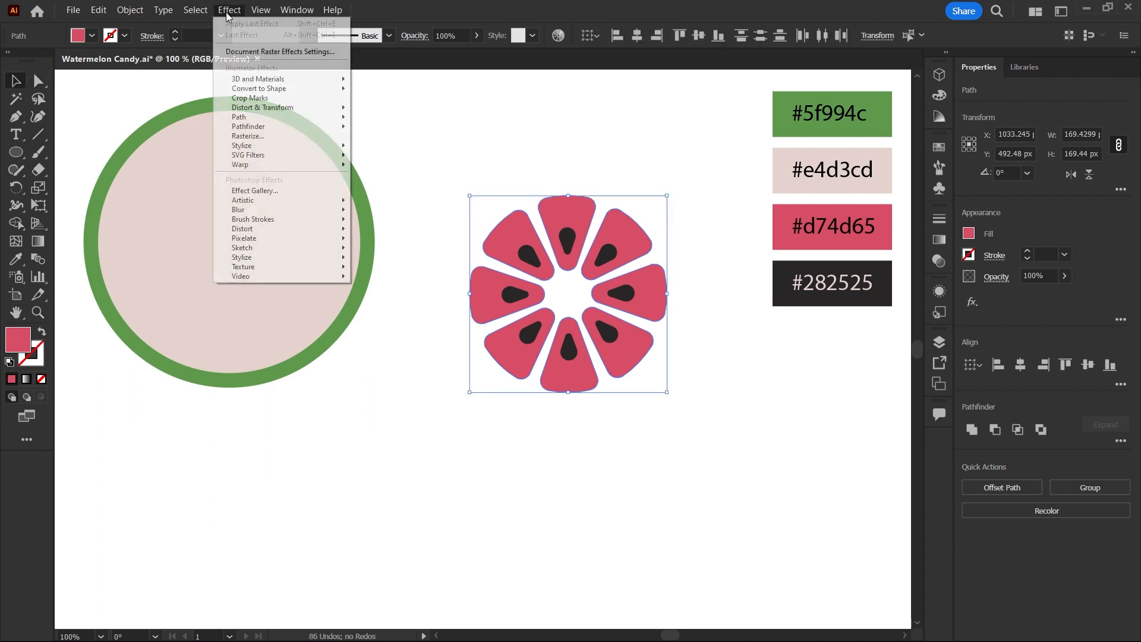
mouse_move(255, 109)
click(421, 136)
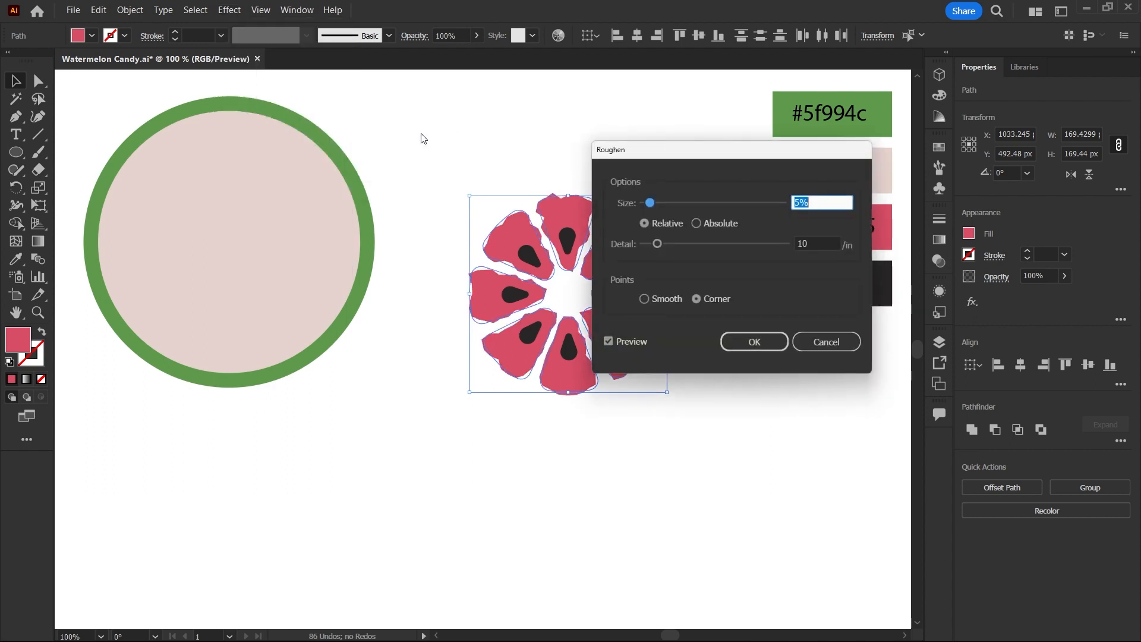
drag(674, 155, 262, 176)
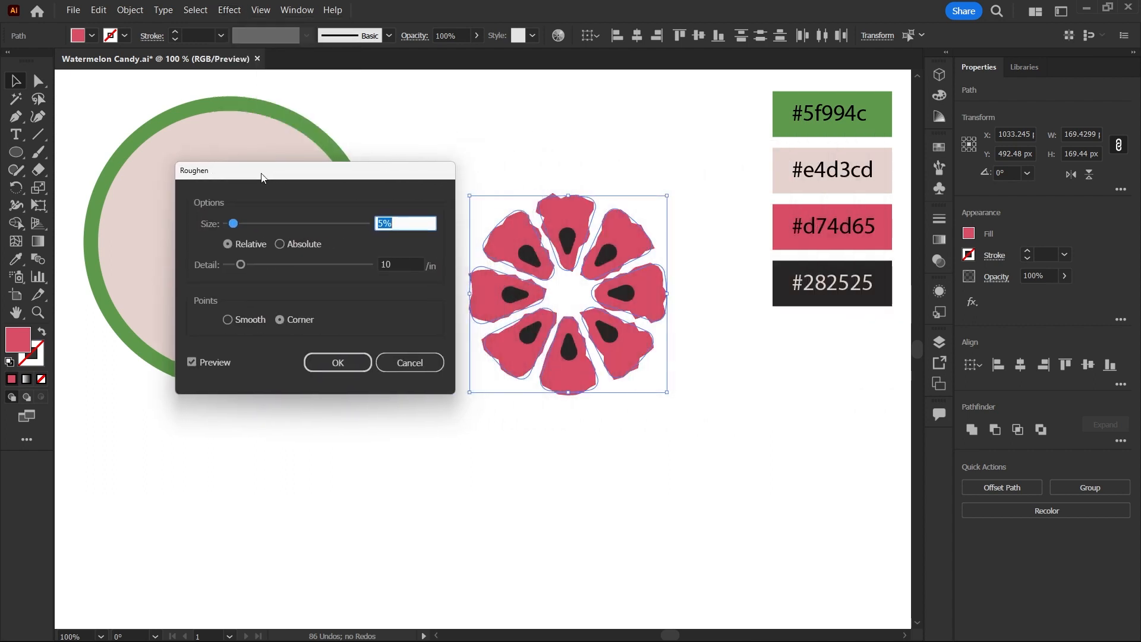
key(Tab)
text(3)
click(415, 223)
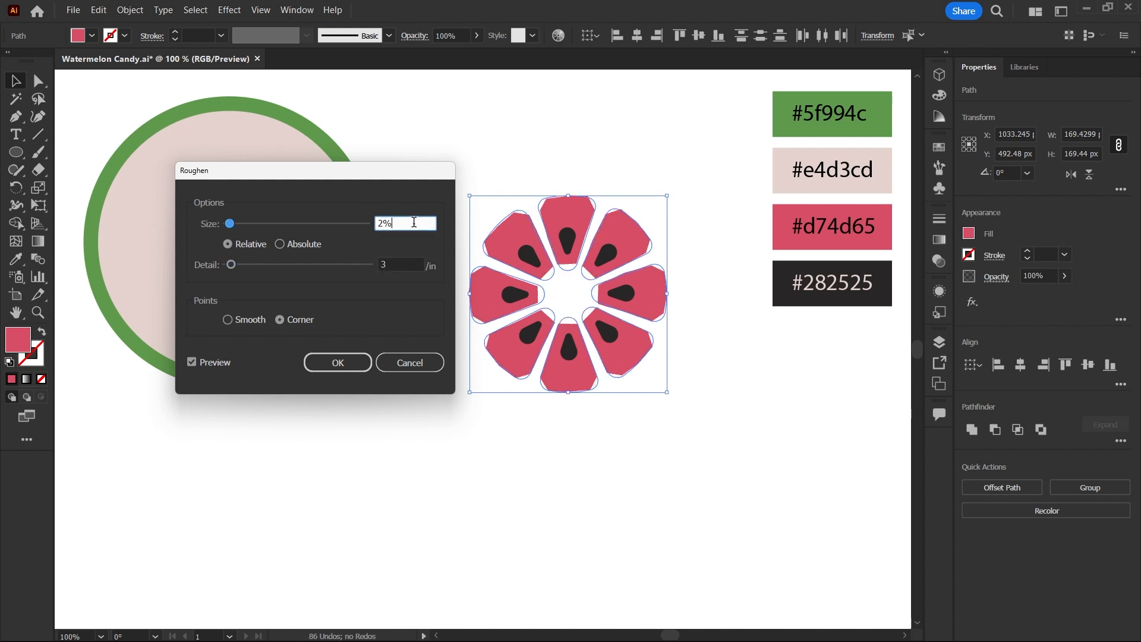
click(240, 318)
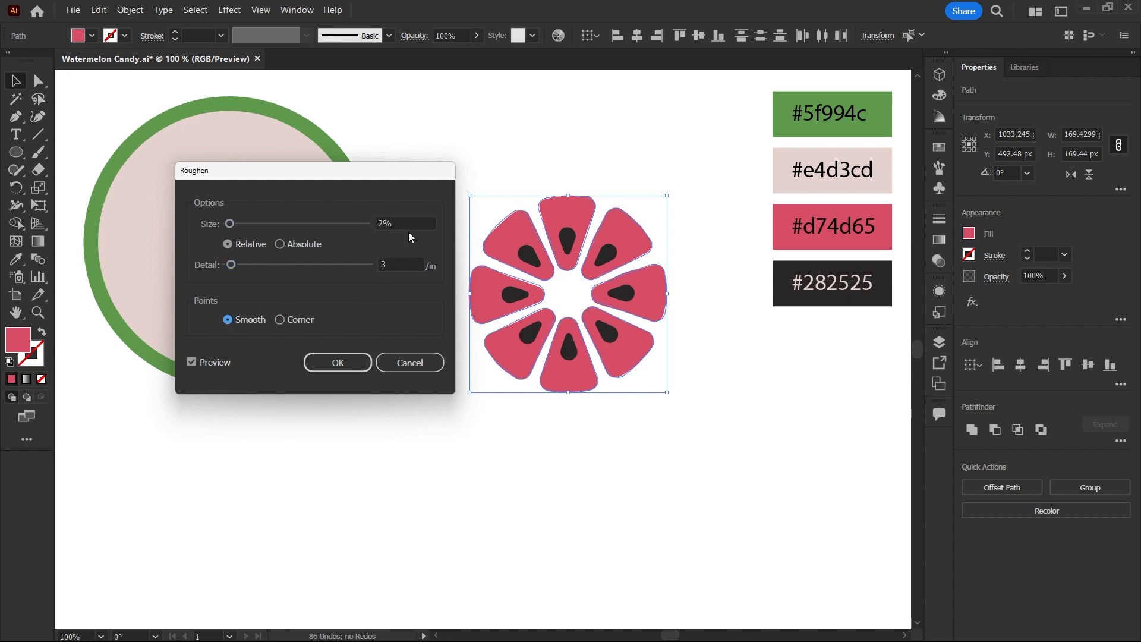
Set the Roughen size to 3%, apply the effect and expand the wedges' appearance
drag(409, 224, 372, 222)
text(3)
click(399, 263)
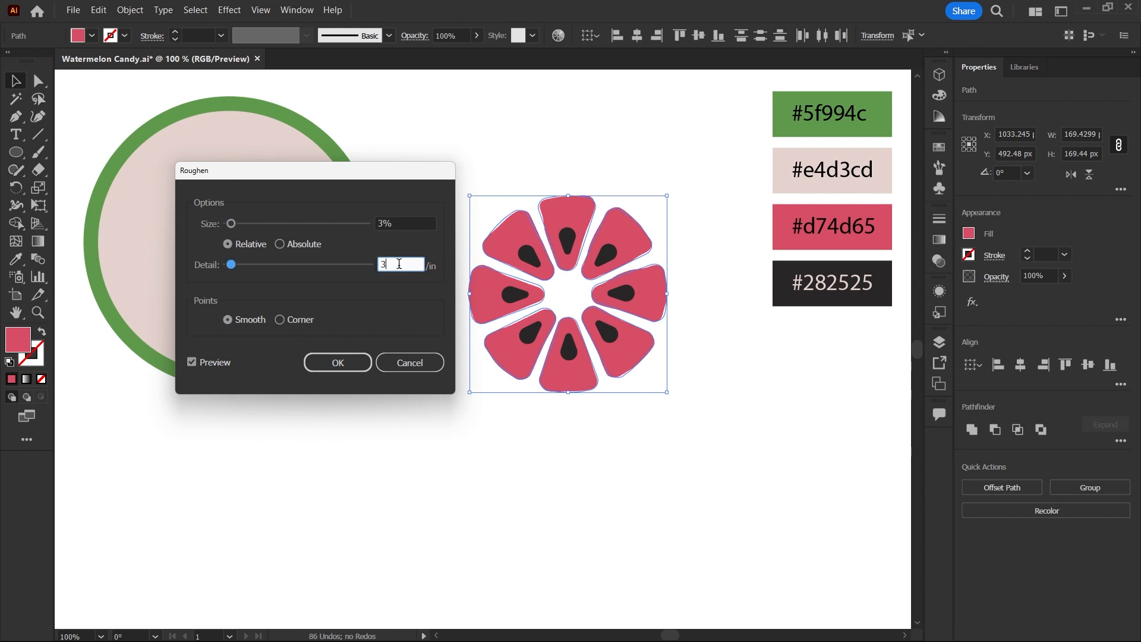
click(361, 360)
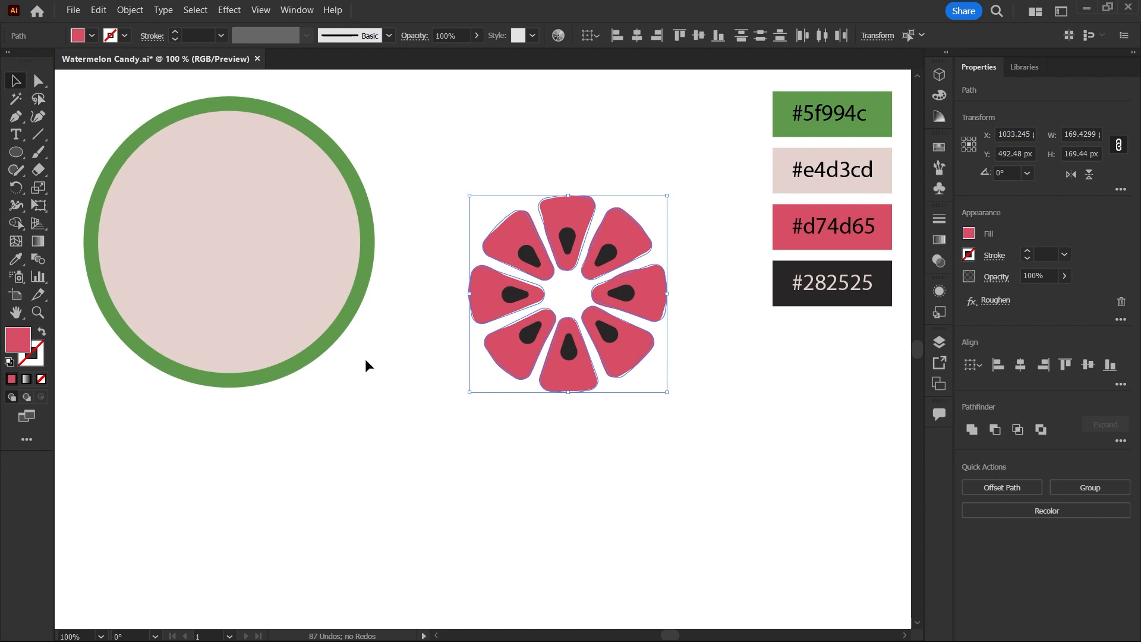
click(130, 10)
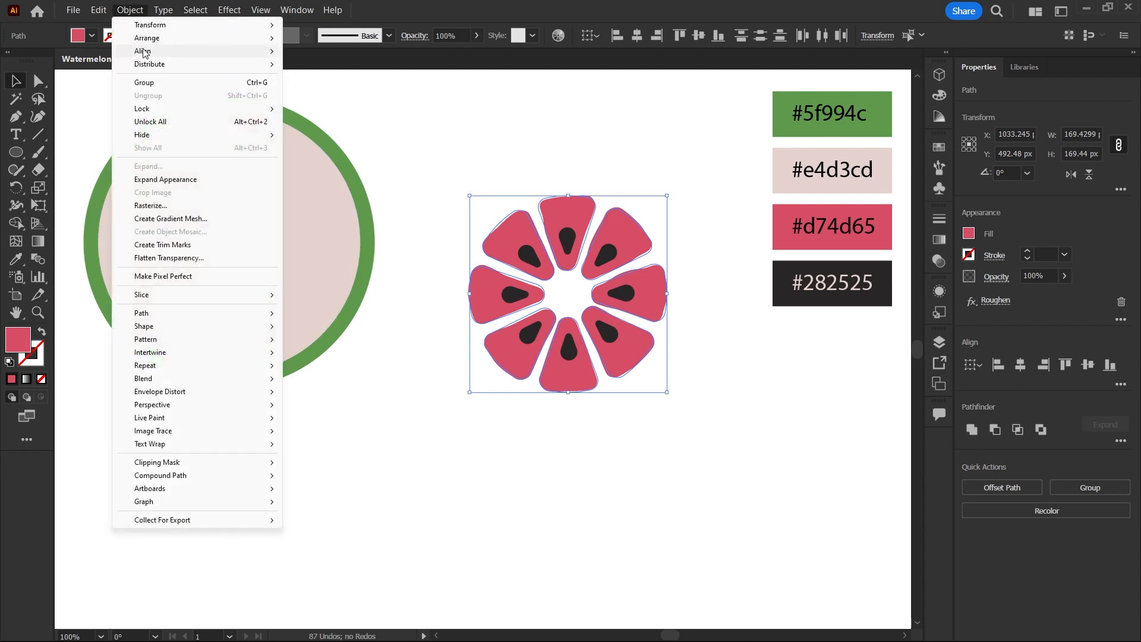
click(163, 179)
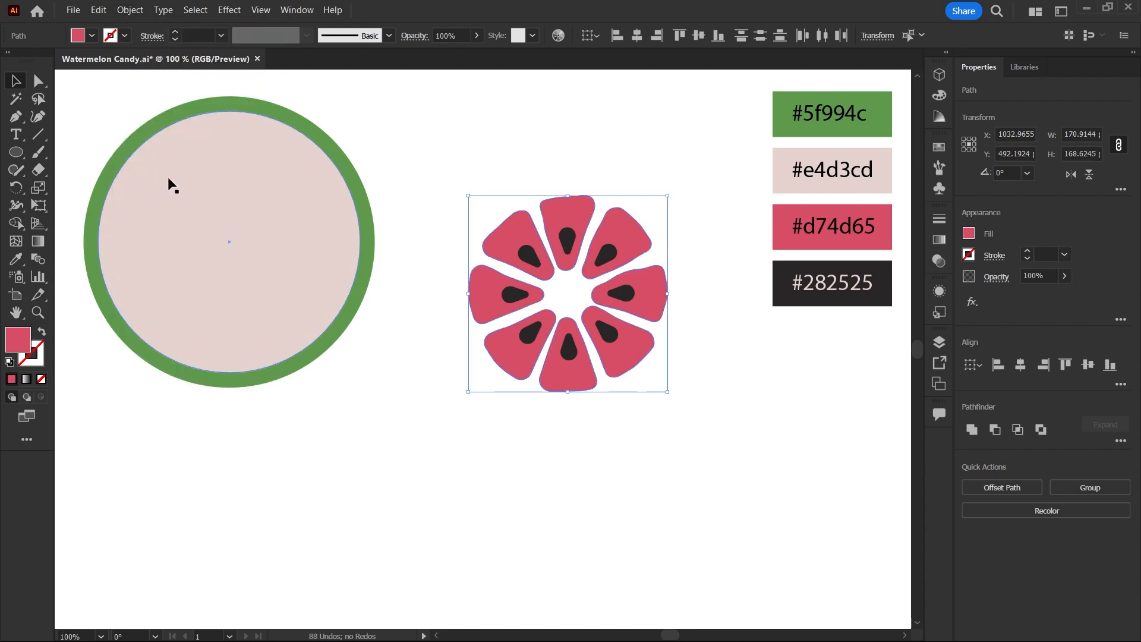
Roughen the green rind and pale inner circle at 1% relative size, detail 2/in and smooth points, and expand their appearance
click(261, 156)
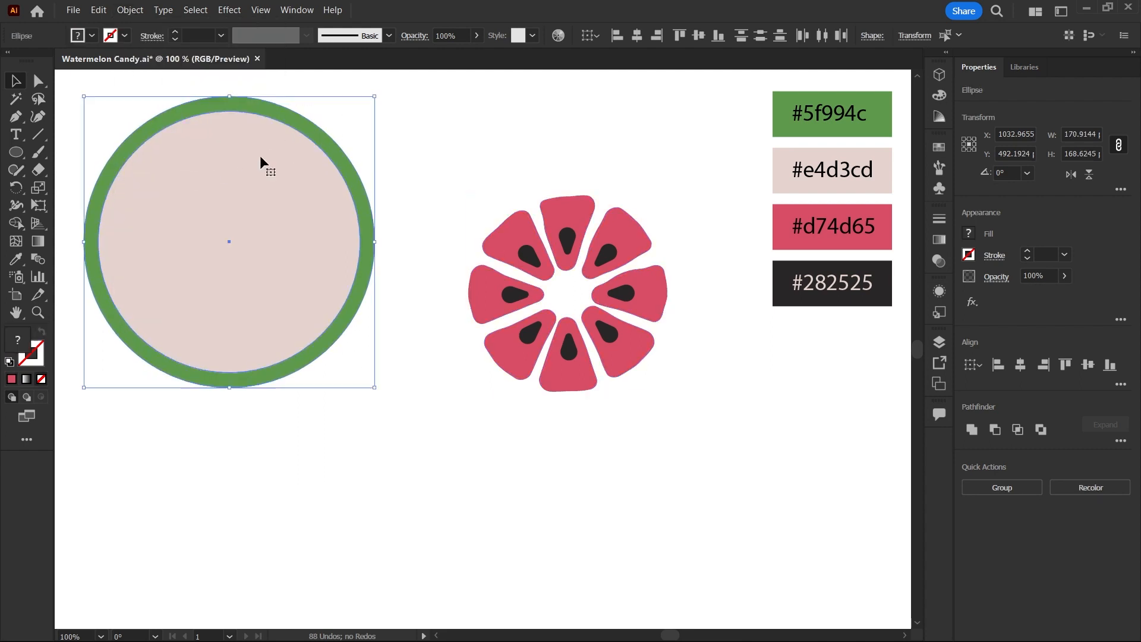
click(231, 16)
mouse_move(285, 107)
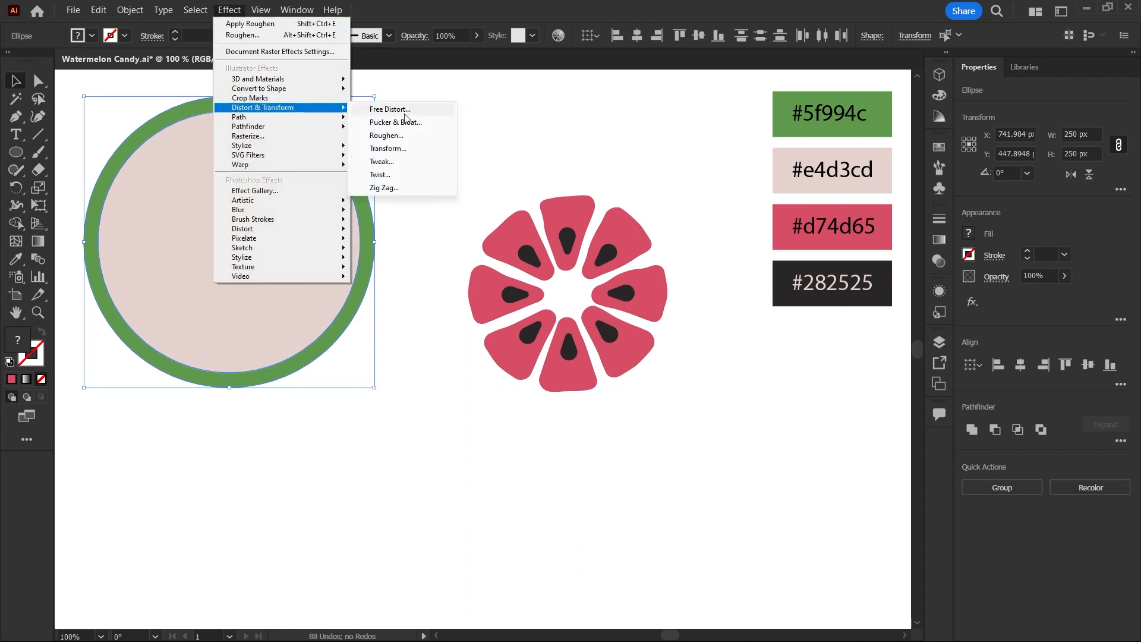
click(386, 135)
drag(375, 175, 625, 164)
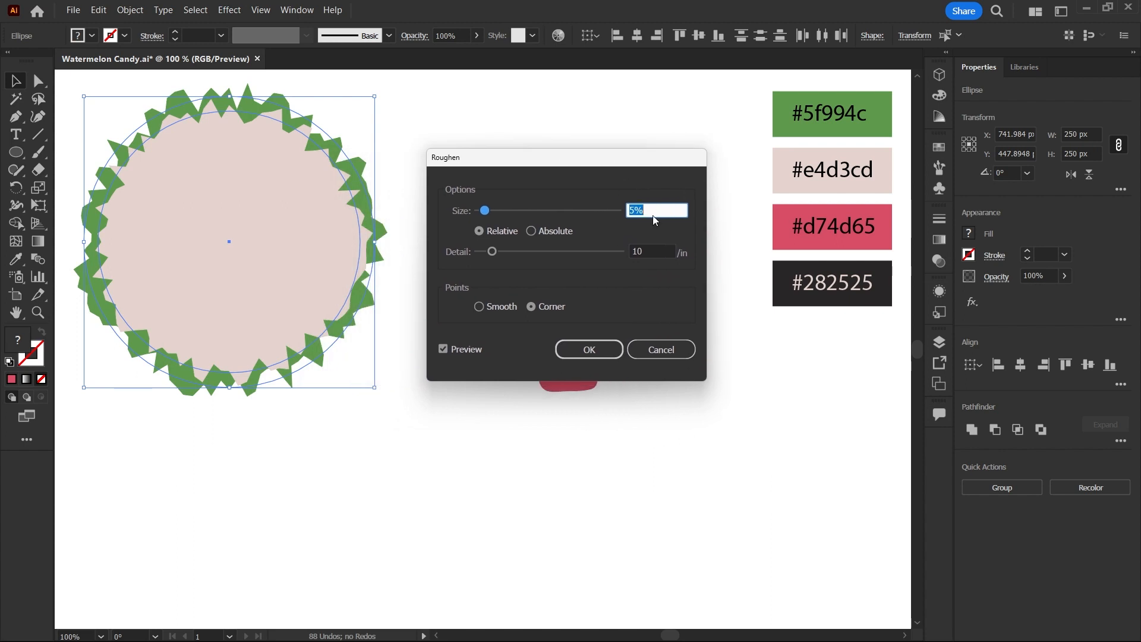
text(1)
key(Tab)
text(2)
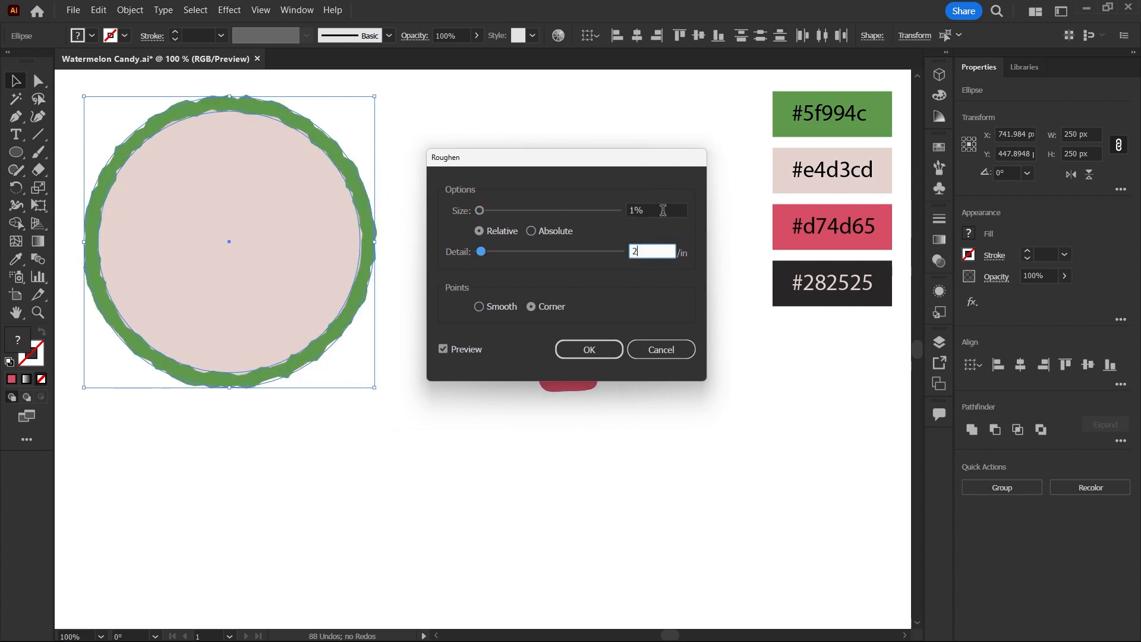
click(663, 210)
click(494, 307)
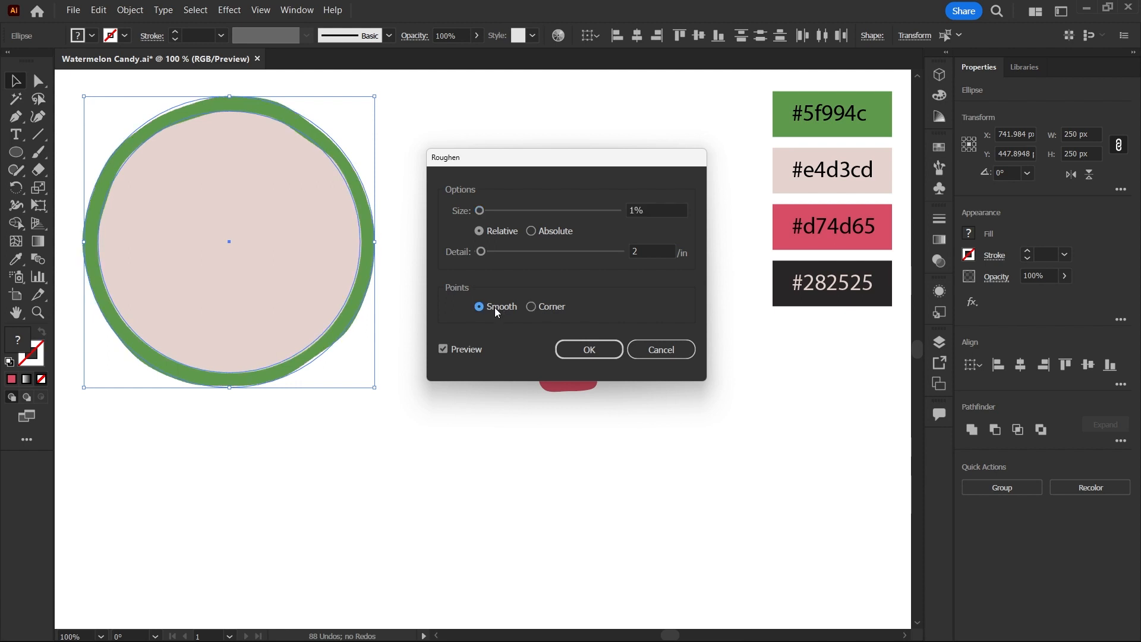
click(575, 347)
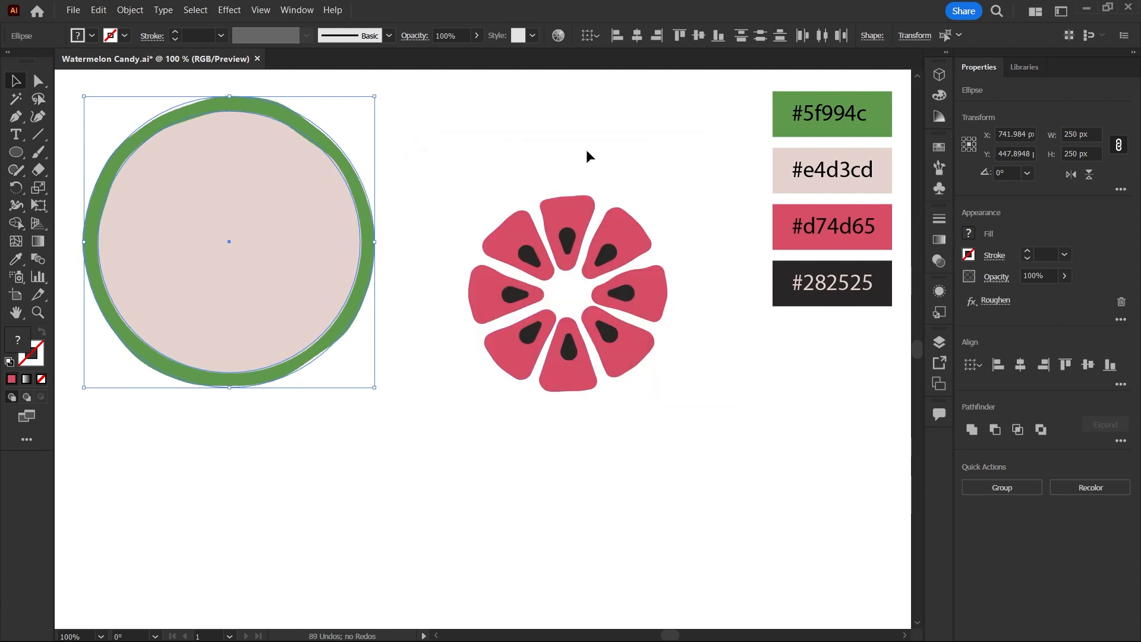
click(132, 10)
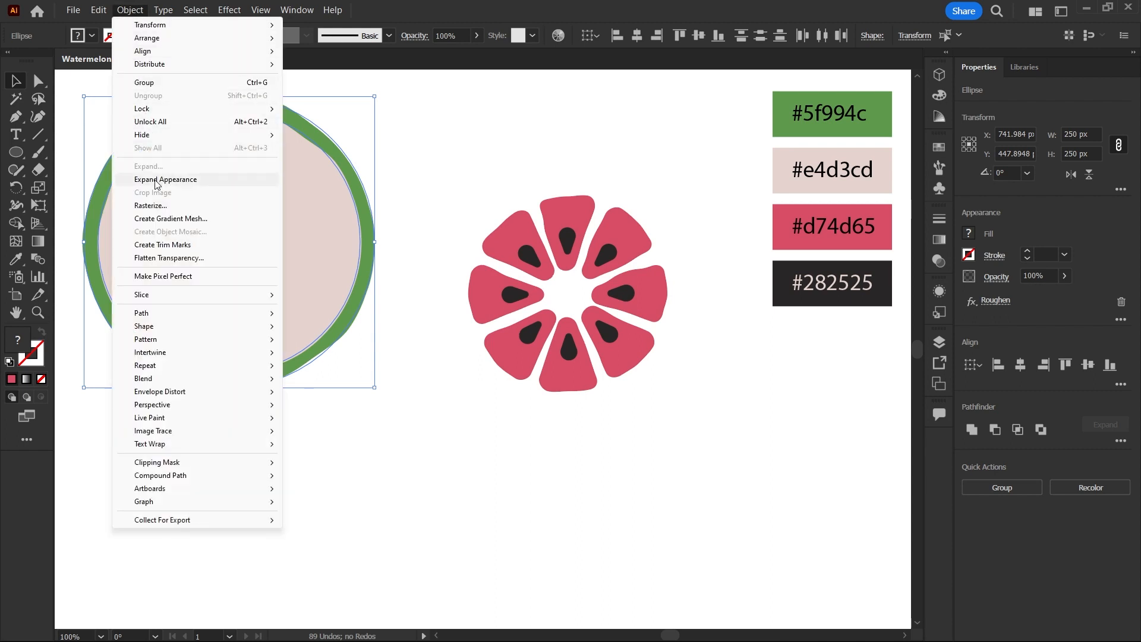
click(184, 180)
Align the seeded wedges and the two rind circles on a common horizontal and vertical center
drag(609, 171, 387, 248)
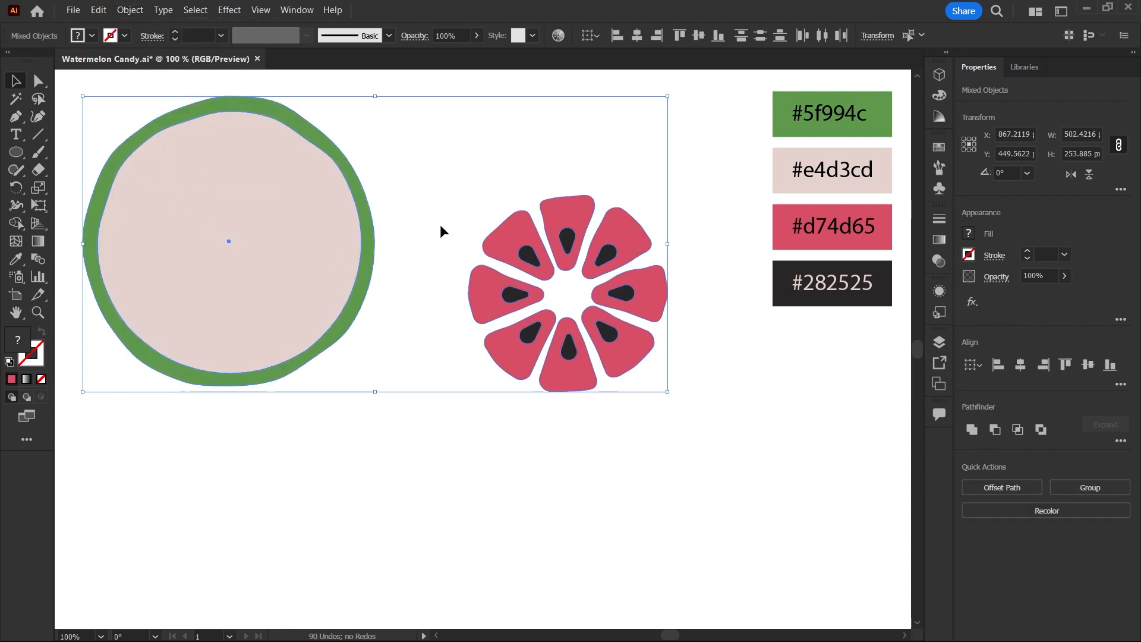
click(645, 38)
click(698, 37)
click(540, 155)
Enlarge the seeded wedge group to about 218 × 215 px inside the pale circle and recenter it vertically with the rind
click(402, 202)
drag(442, 159, 470, 134)
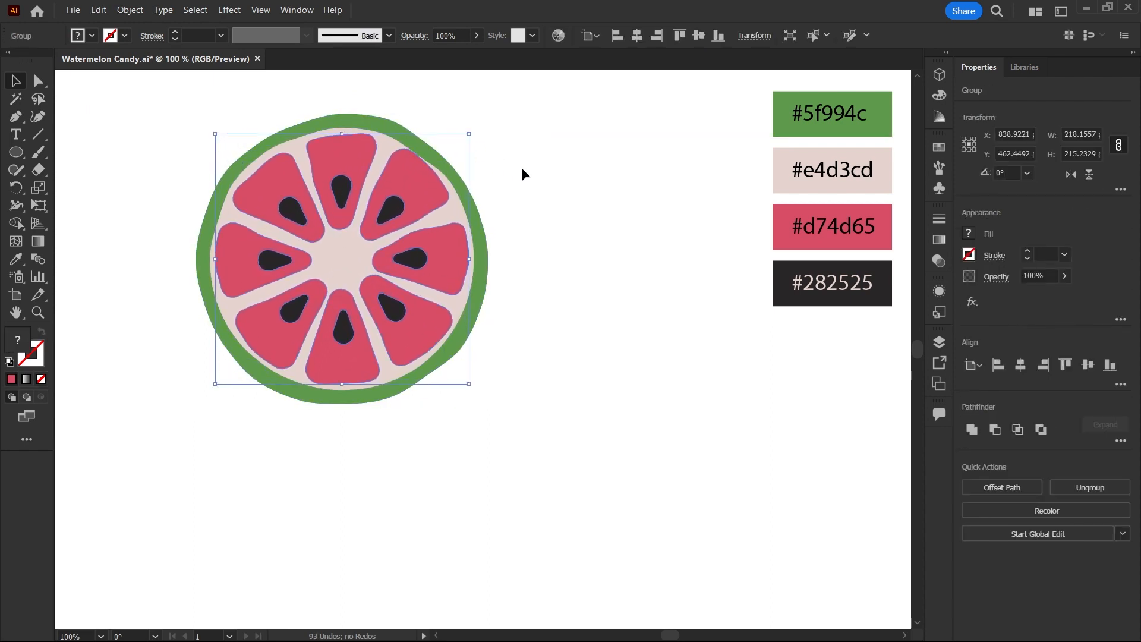
drag(418, 204, 417, 206)
click(699, 36)
Group the rind, inner circle, wedges and seeds into one watermelon object
right_click(353, 240)
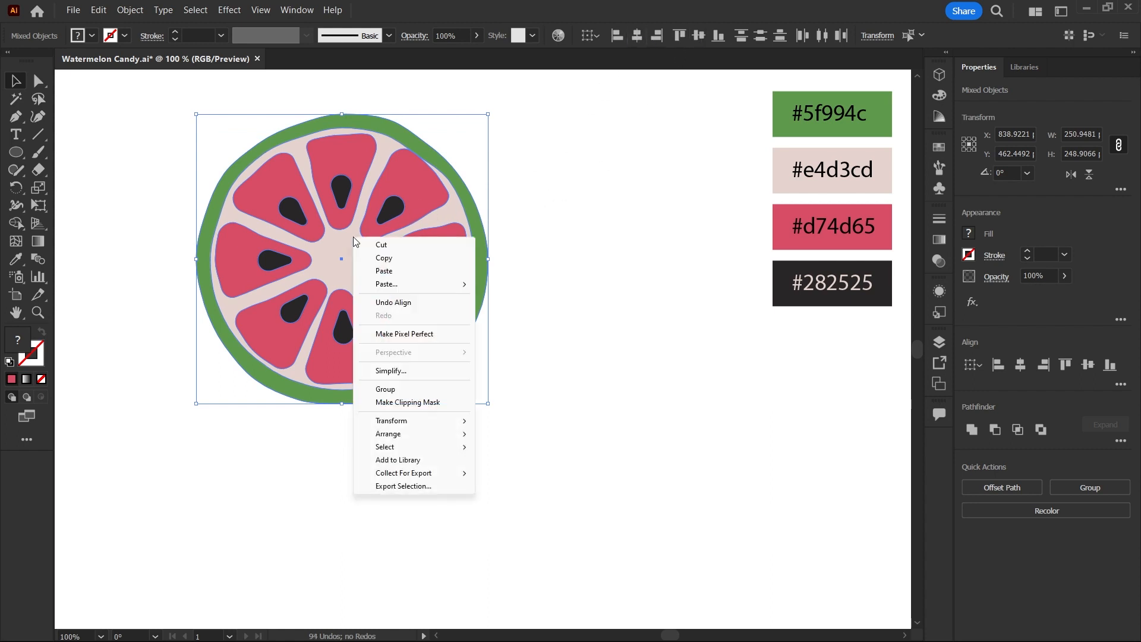
click(385, 389)
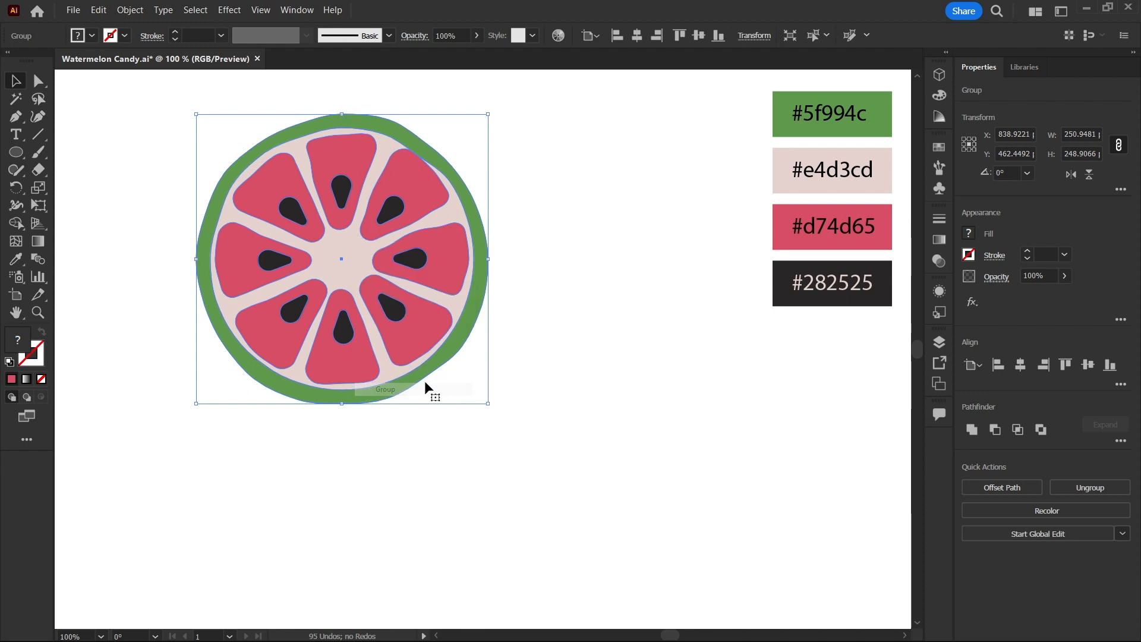
click(630, 230)
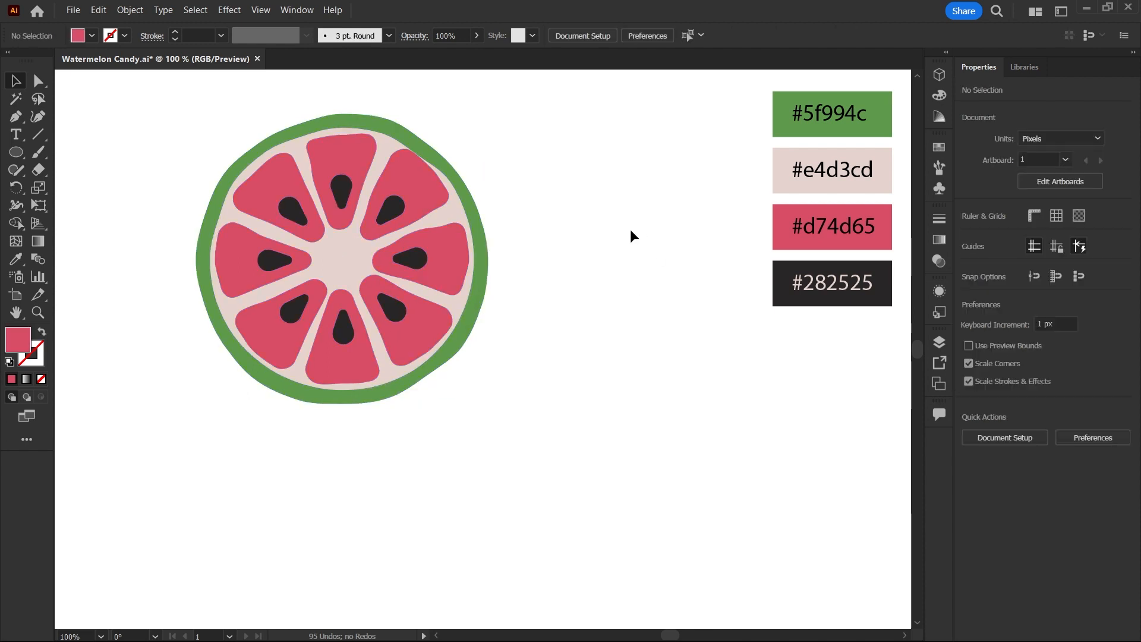
Apply the 3D Inflate effect to the watermelon group
click(378, 214)
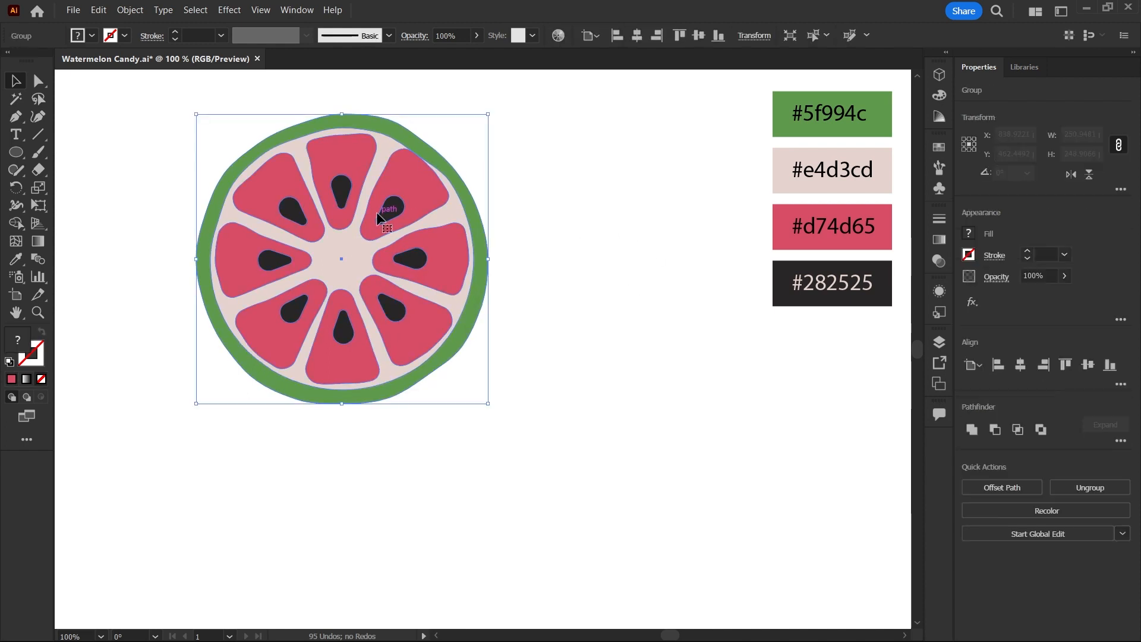
click(230, 11)
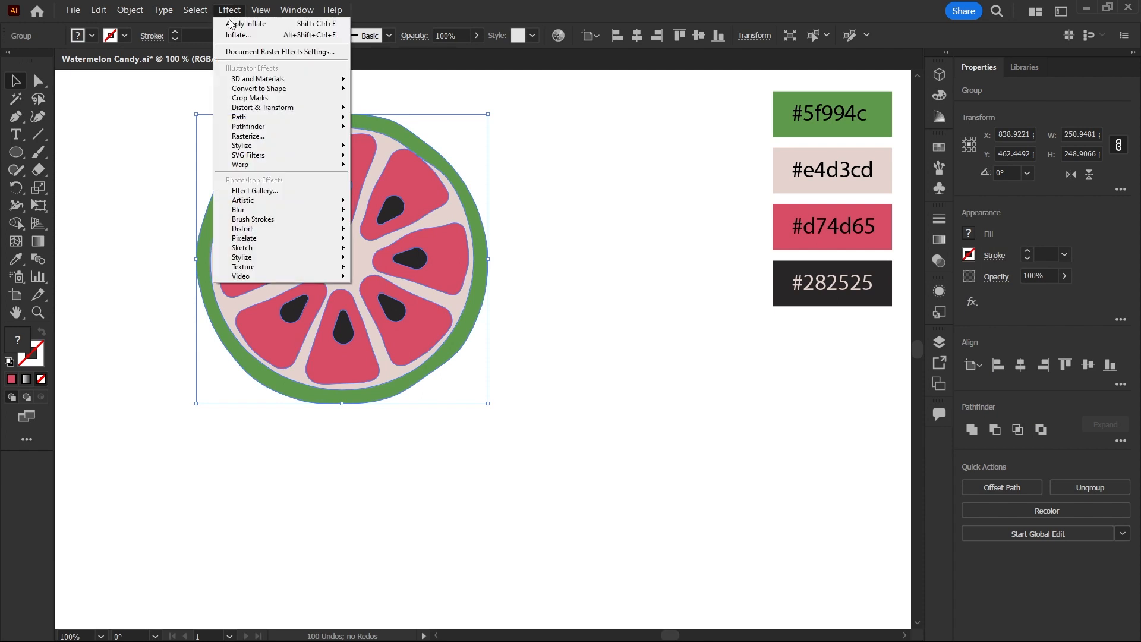
mouse_move(285, 79)
click(424, 109)
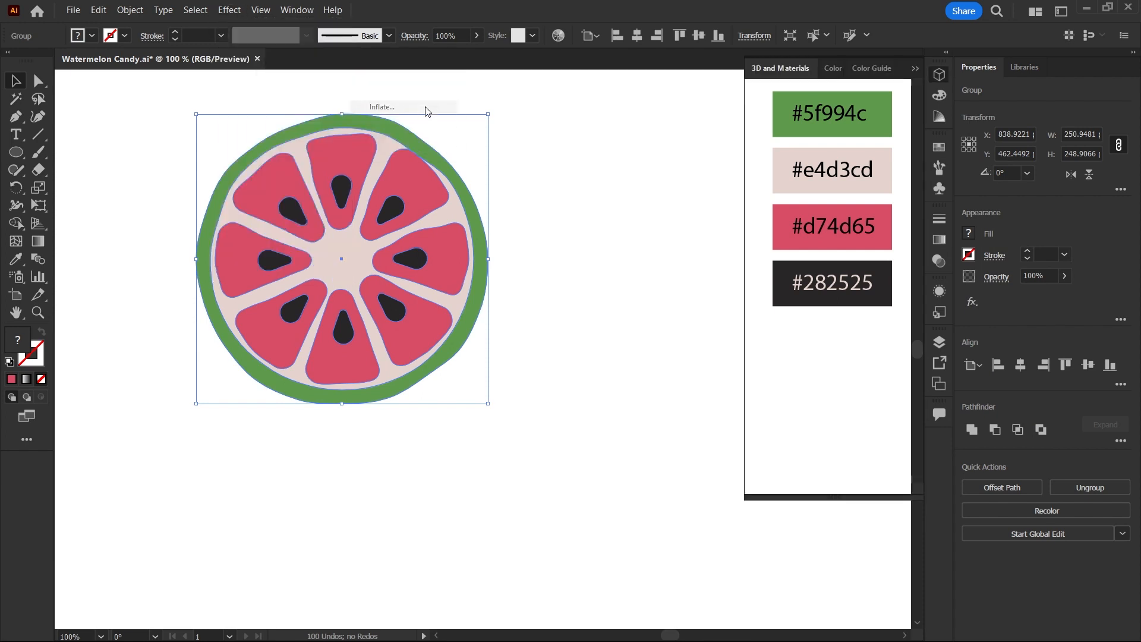
Rotate the inflated watermelon 12° about X, 30° about Y and 9° about Z
drag(916, 196, 908, 323)
click(874, 294)
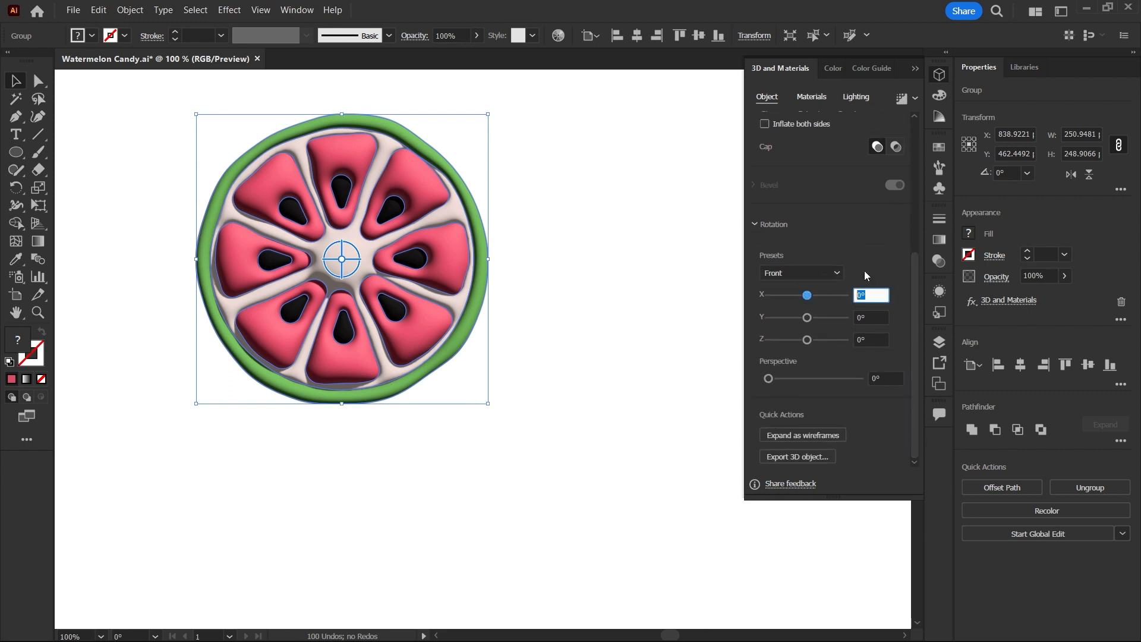
text(12)
key(Tab)
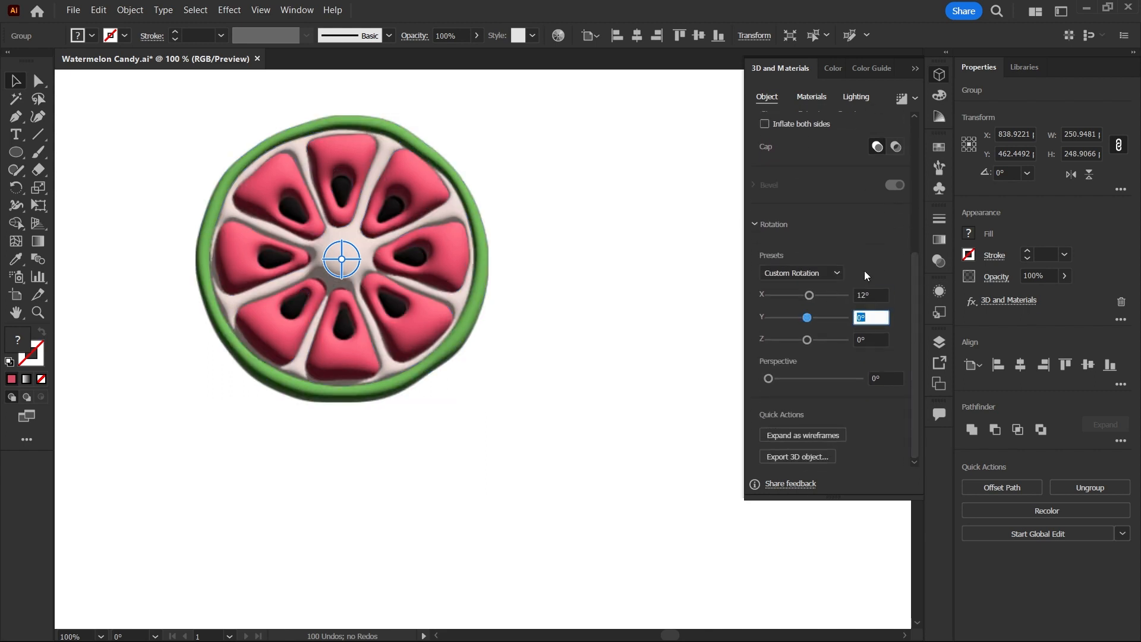
text(30)
key(Tab)
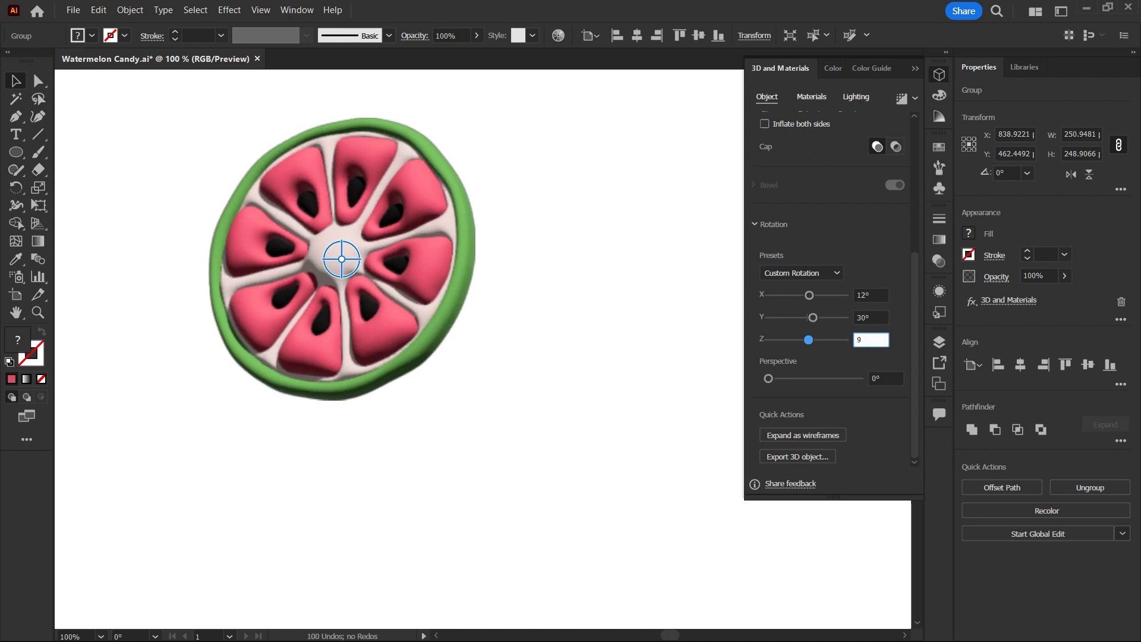
key(Tab)
Set the watermelon's inflate depth to 30 px and volume to 55%, and inflate both sides
scroll(918, 317, up, 2)
scroll(918, 322, up, 3)
click(878, 214)
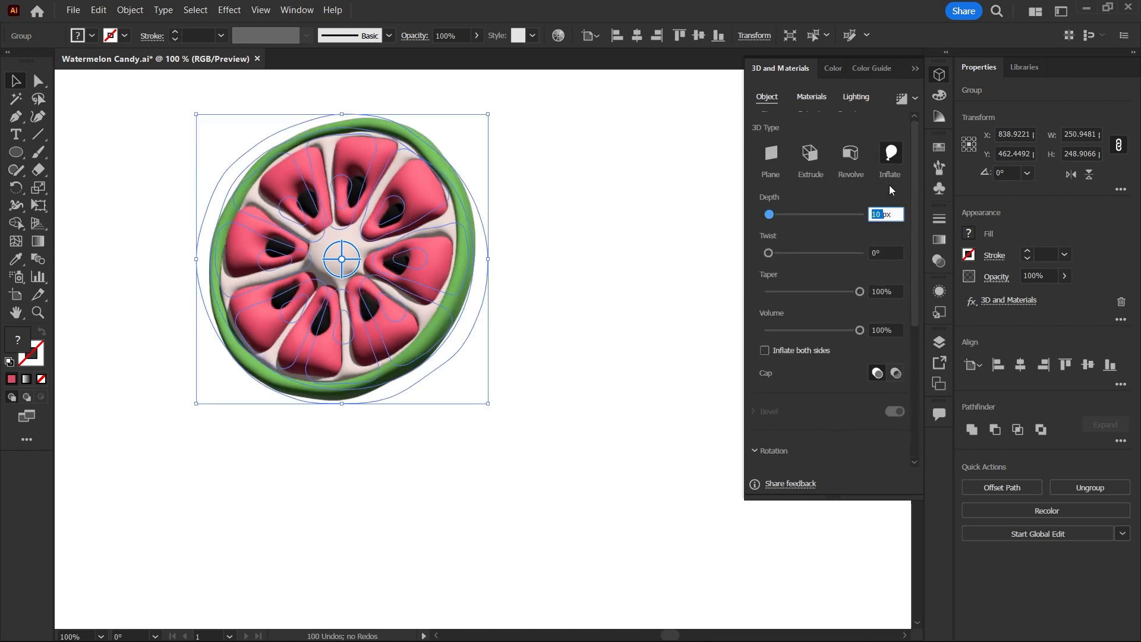
text(30)
key(Tab)
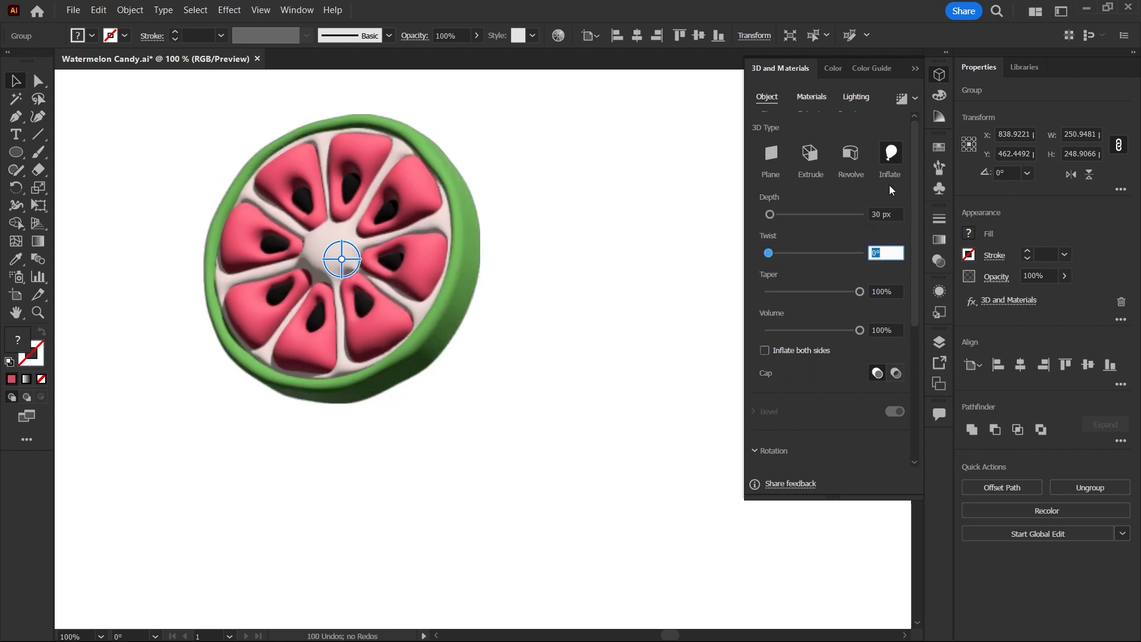
key(Tab)
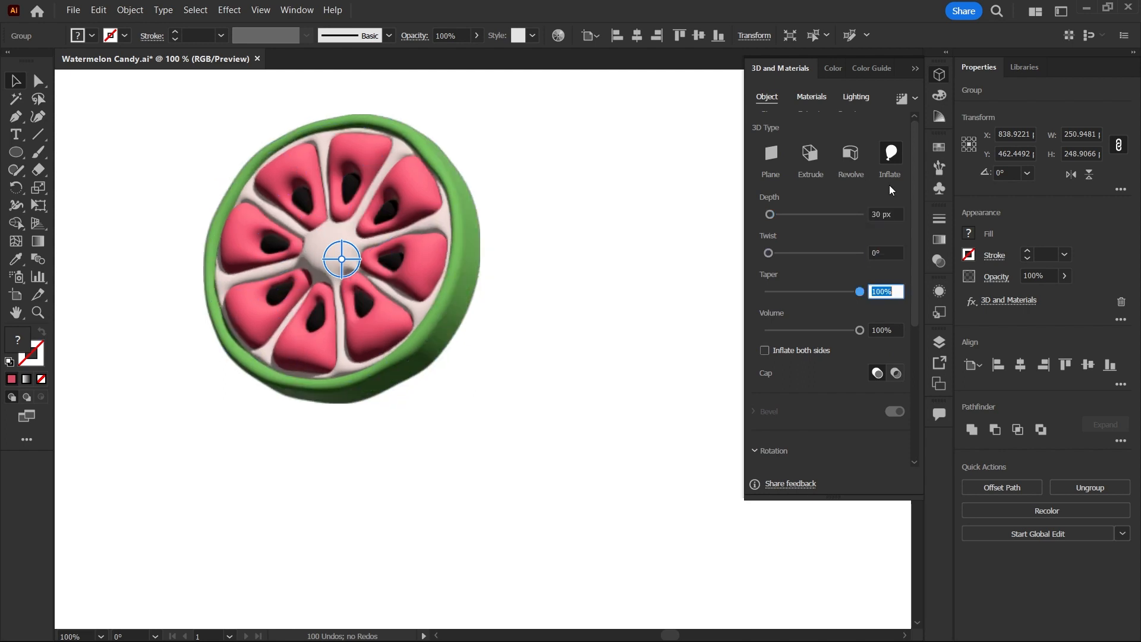
key(Tab)
text(55)
key(Return)
click(779, 348)
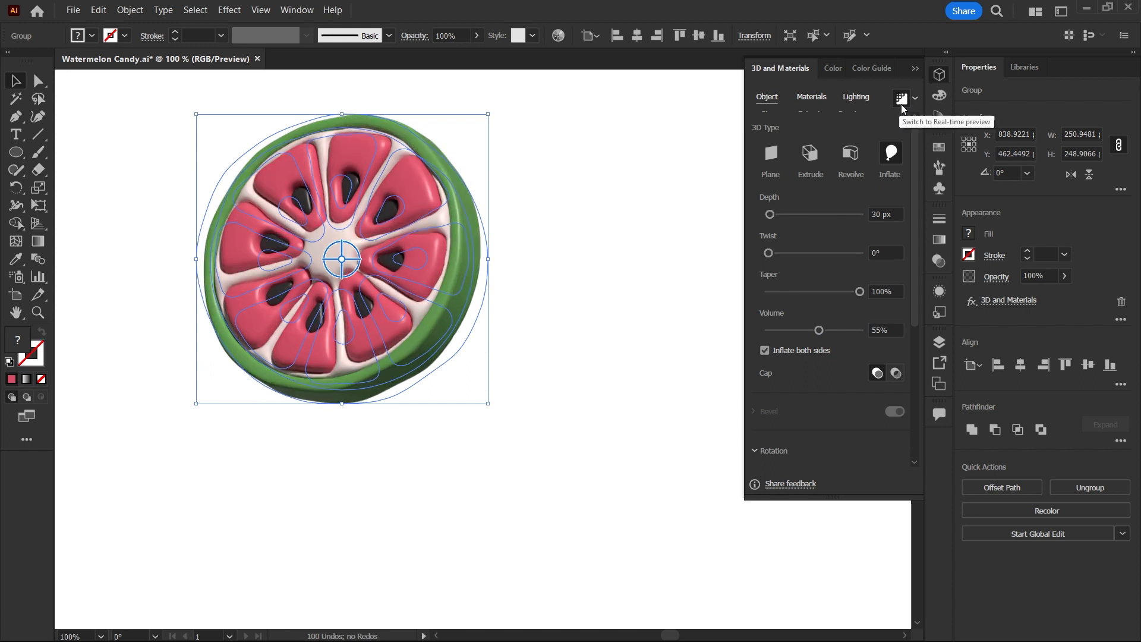
Set the watermelon's default material to a metallic value of 0.4 and a roughness of 0.5
click(804, 97)
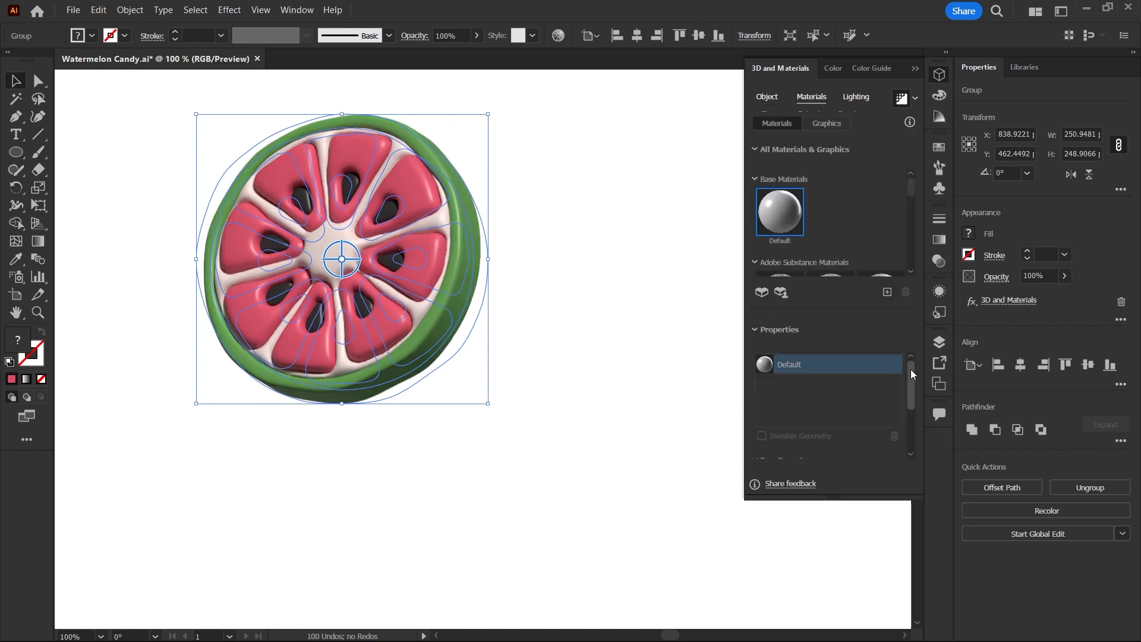
drag(911, 370, 907, 422)
click(884, 443)
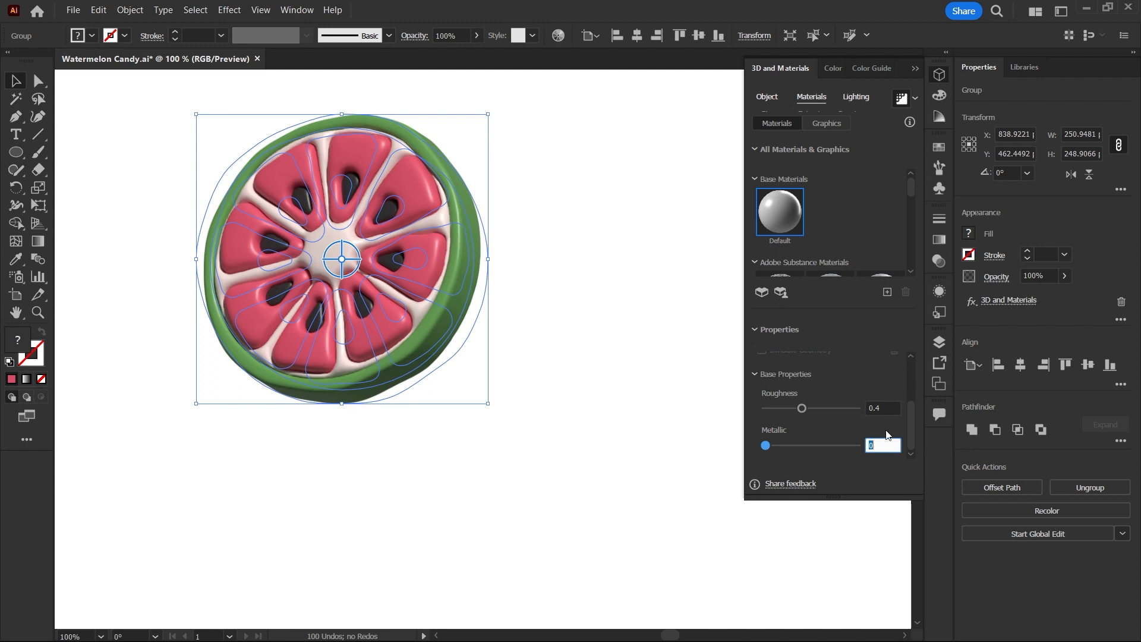
text(.4)
click(886, 408)
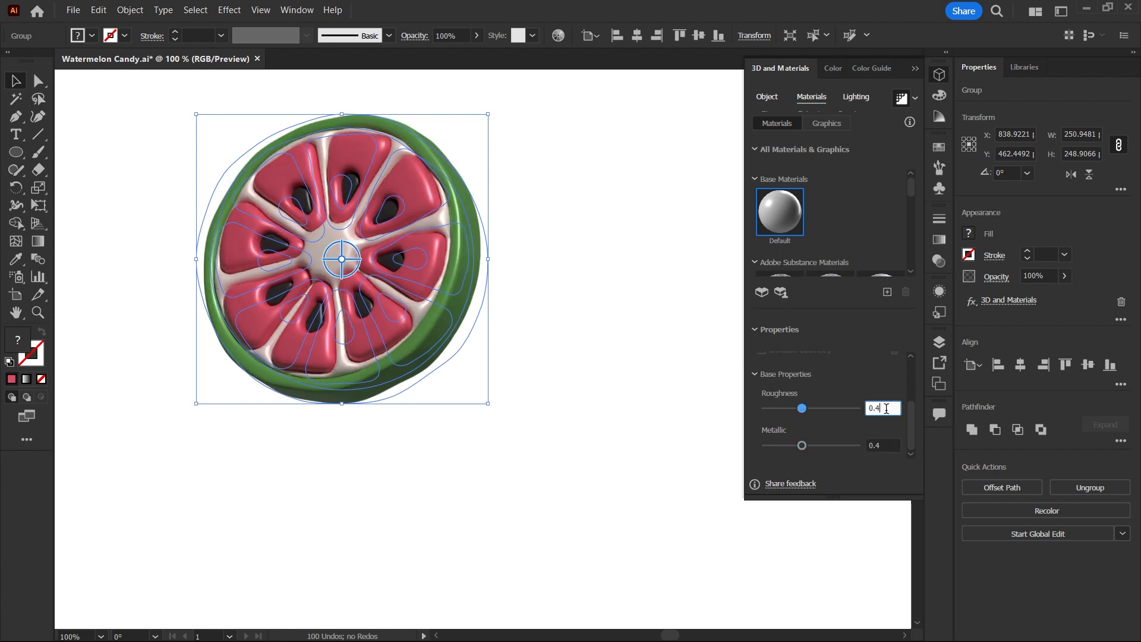
text(.5)
key(Return)
click(640, 226)
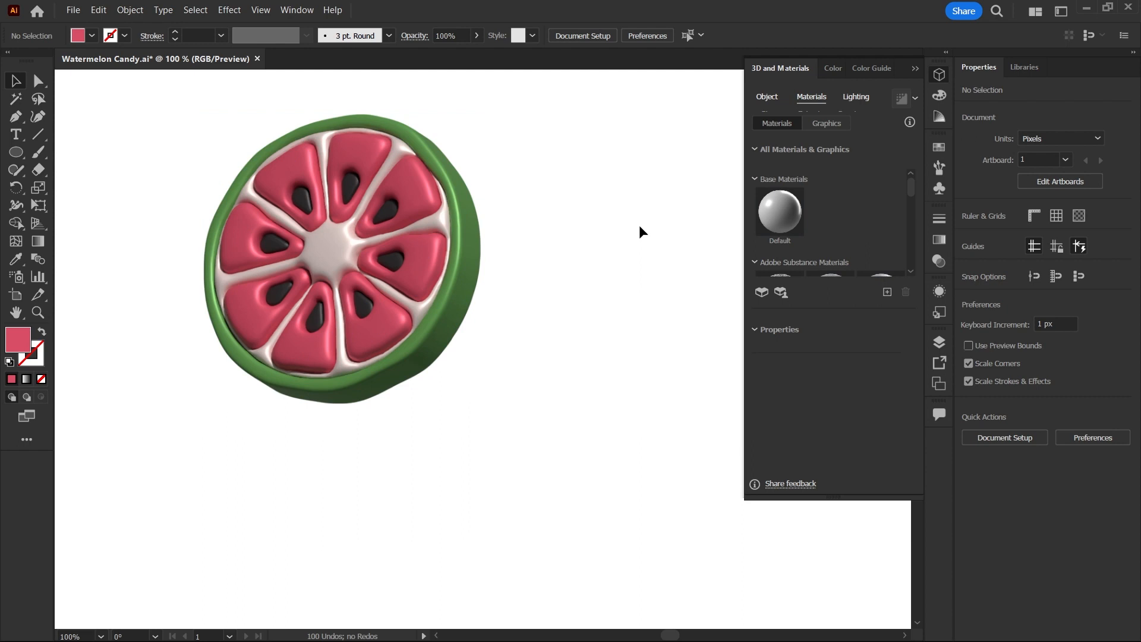
Undo the last two changes
scroll(579, 219, down, 2)
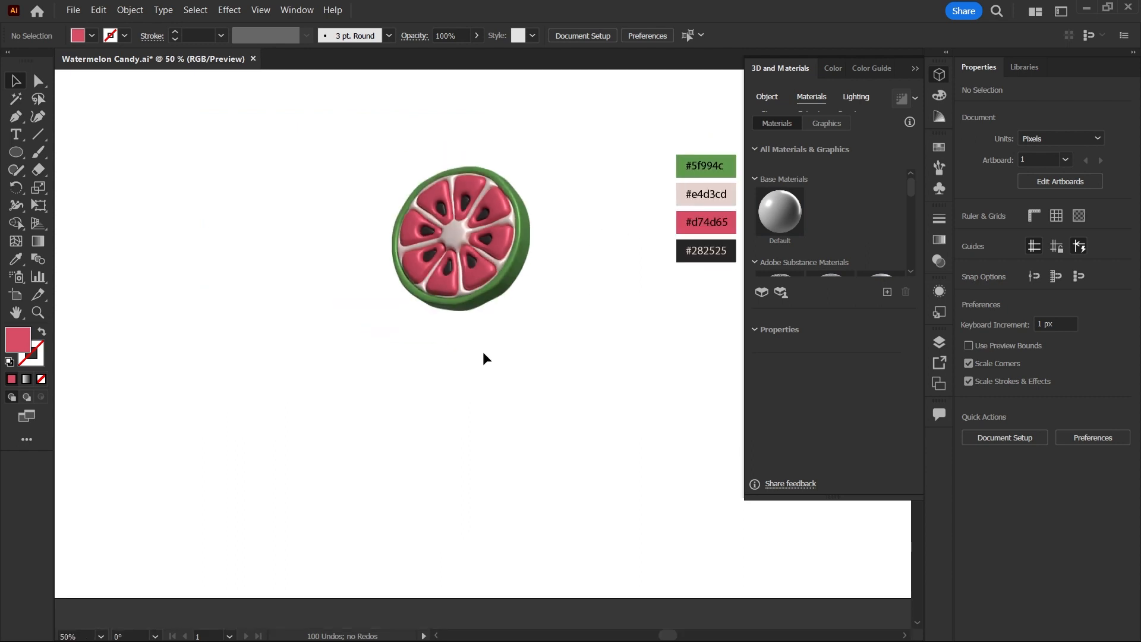
key(ctrl+z)
key(ctrl+z)
Draw a tall, narrow rectangle about 476 px high beside the watermelon and round its lower-right corner
click(16, 152)
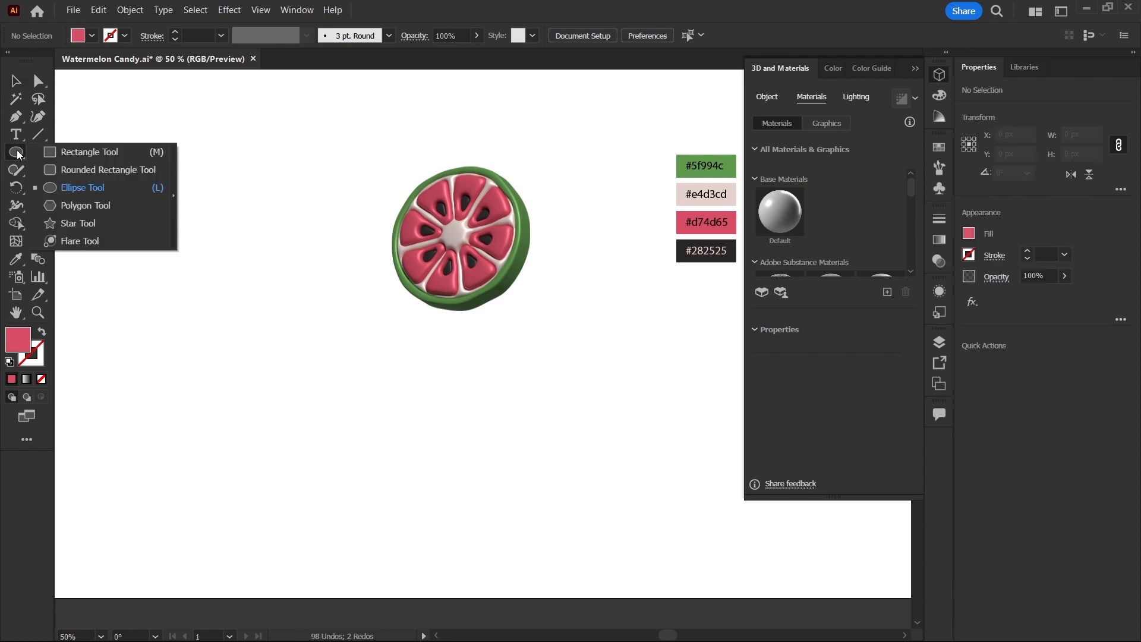
click(70, 157)
drag(213, 163, 190, 351)
key(a)
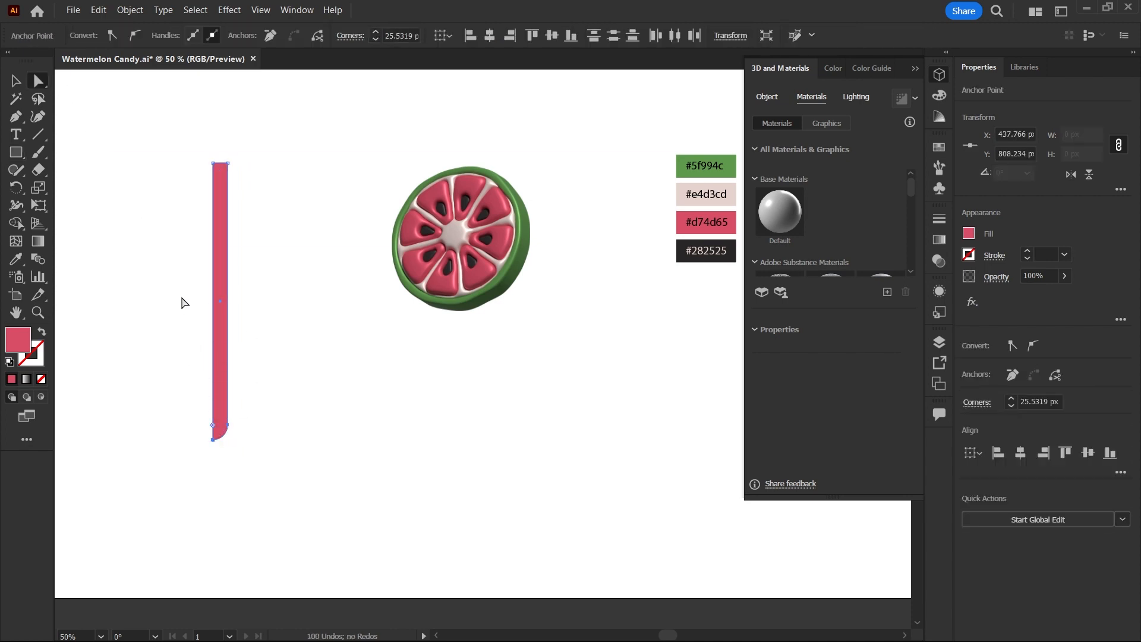
Narrow the rectangle to about 11 px wide and fill it with the pale #e4d3cd swatch colour
click(15, 83)
drag(228, 300, 218, 301)
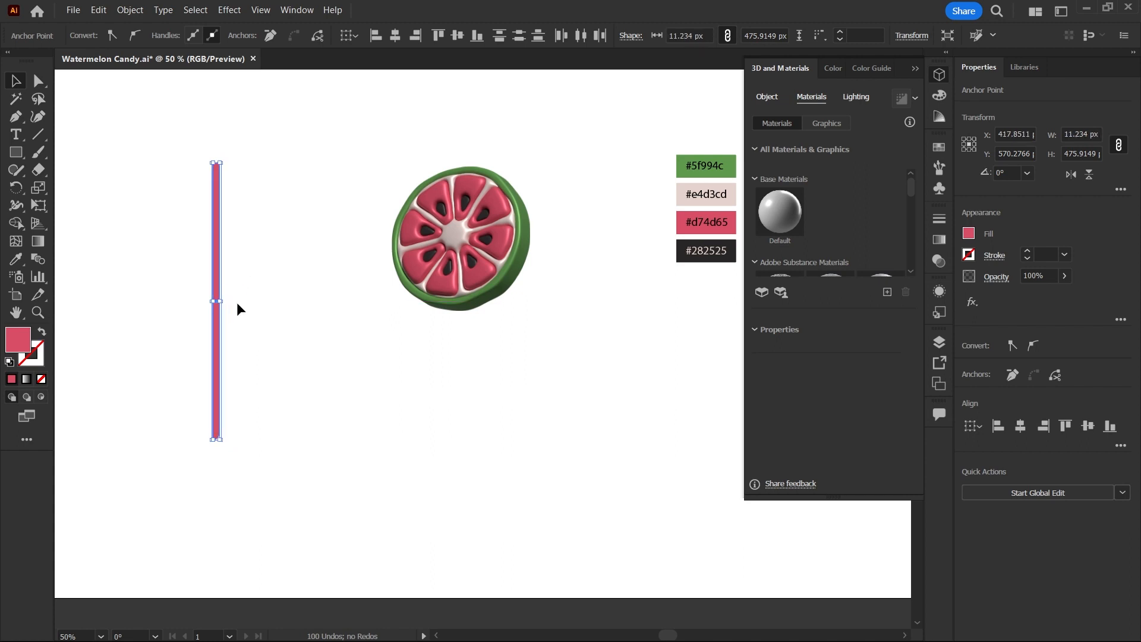
key(i)
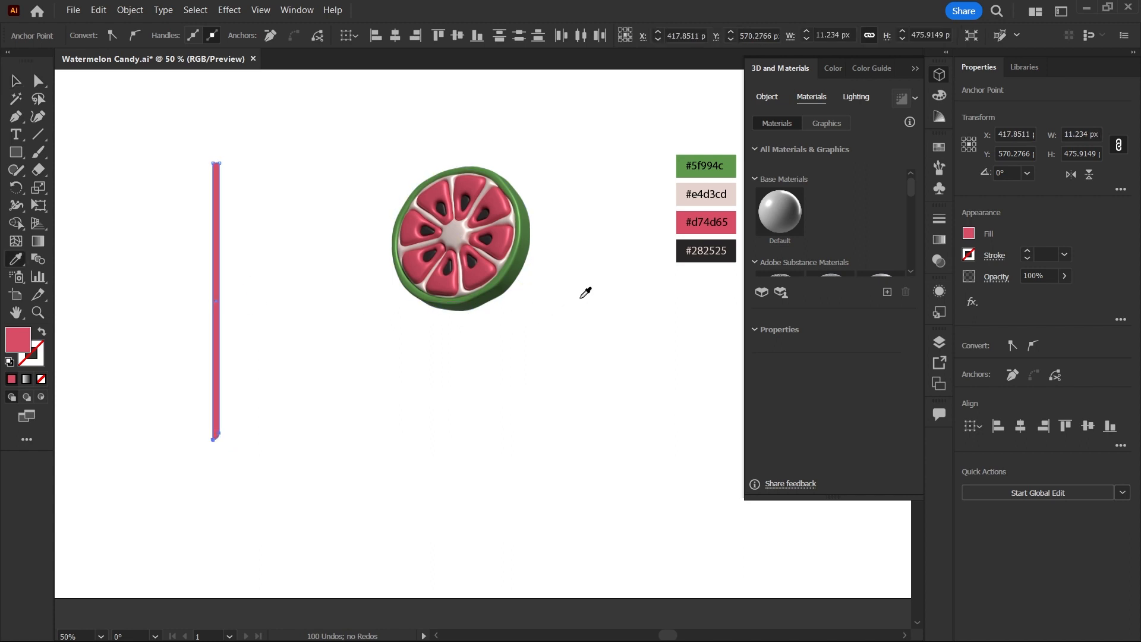
click(684, 197)
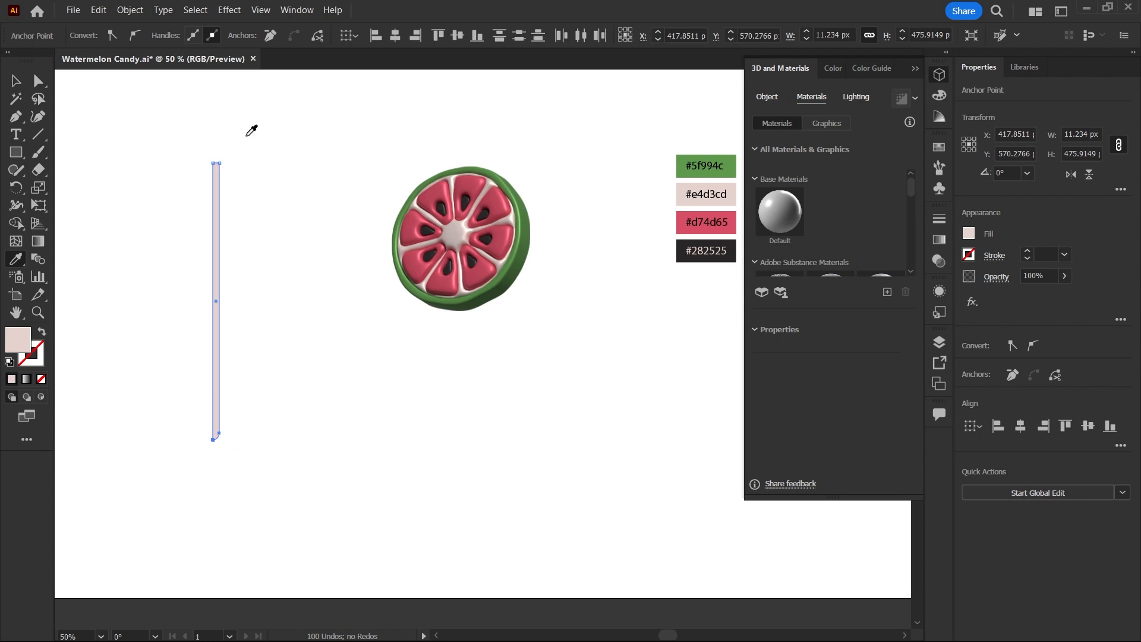
key(v)
Apply the 3D Revolve effect to the thin rectangle
click(229, 10)
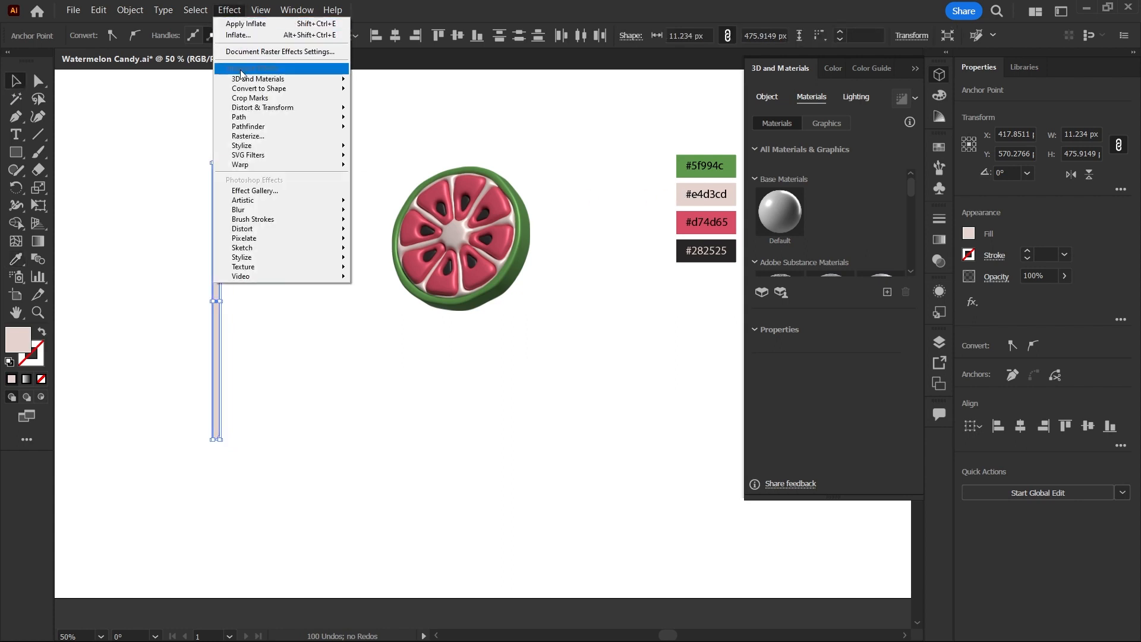
mouse_move(243, 78)
click(411, 95)
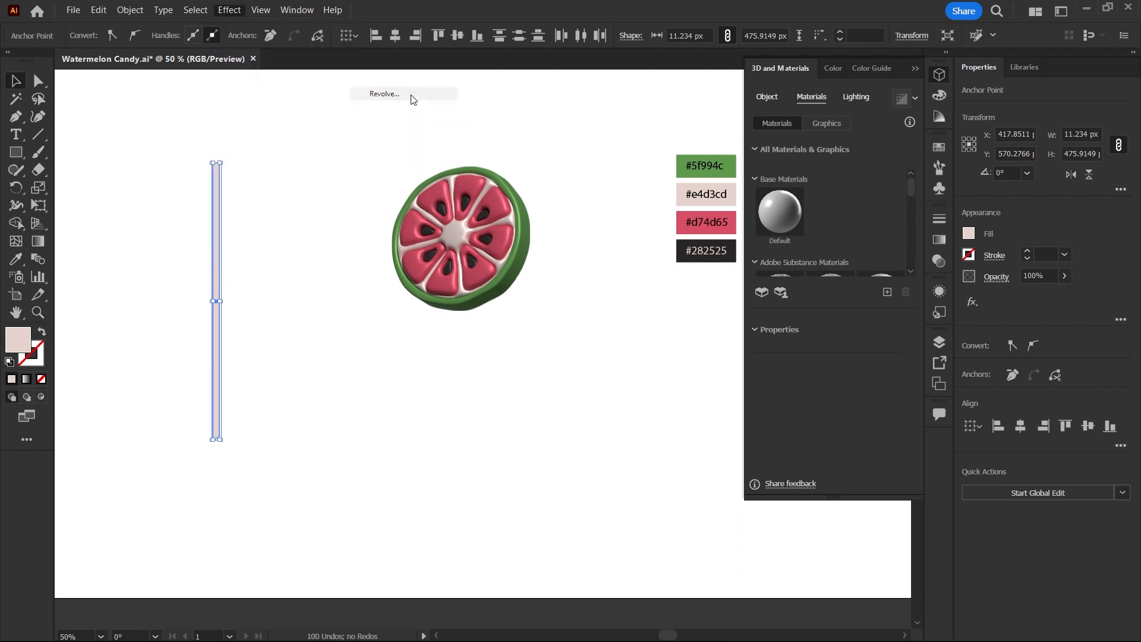
Rotate the revolved stick 12° about X, 30° about Y and 9° about Z
drag(914, 184, 914, 326)
click(847, 295)
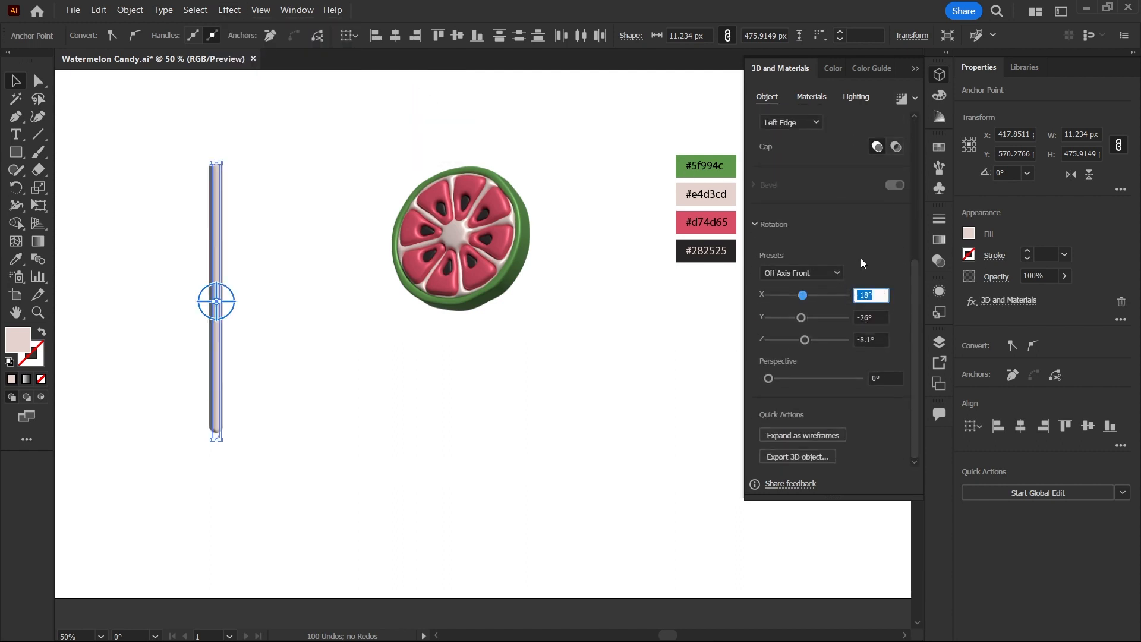
text(12)
key(Tab)
text(3)
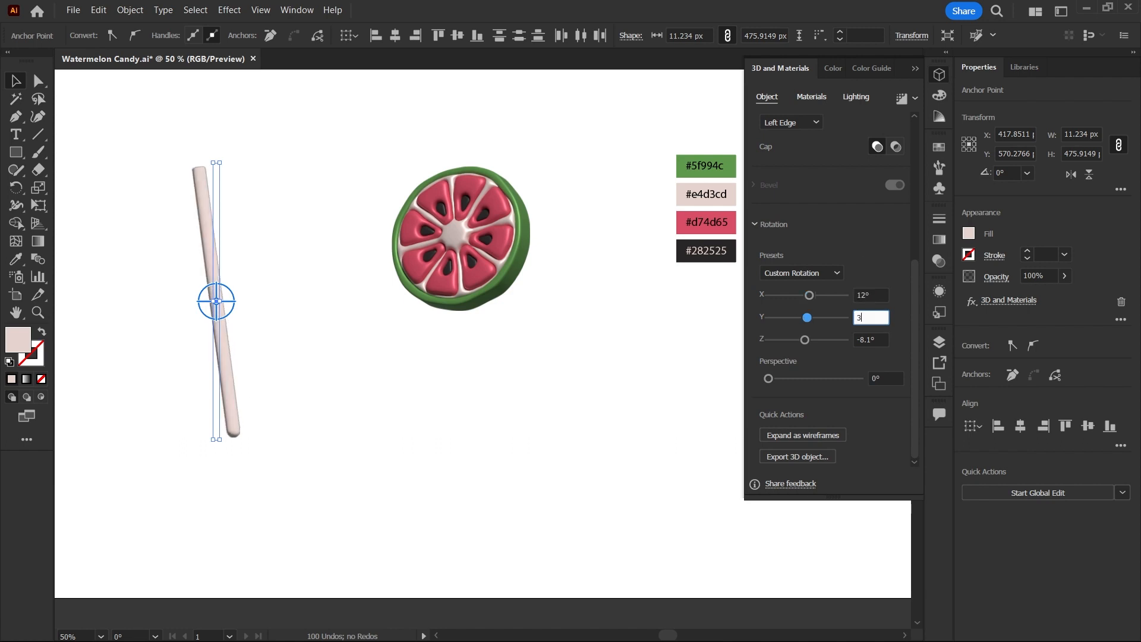
text(0)
key(Tab)
text(9)
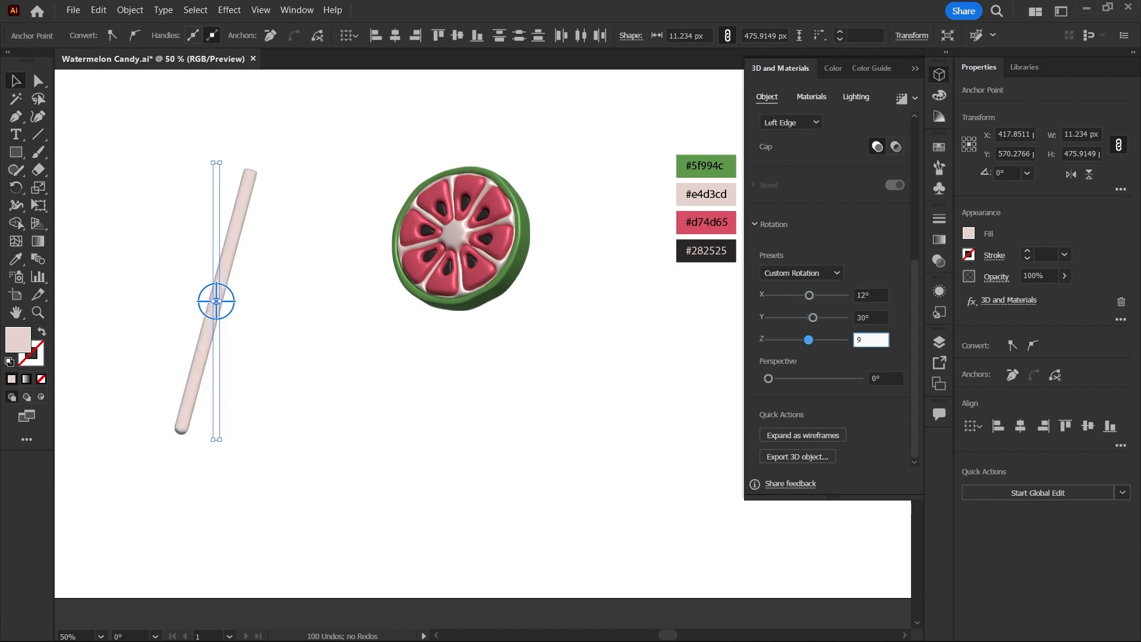
key(Return)
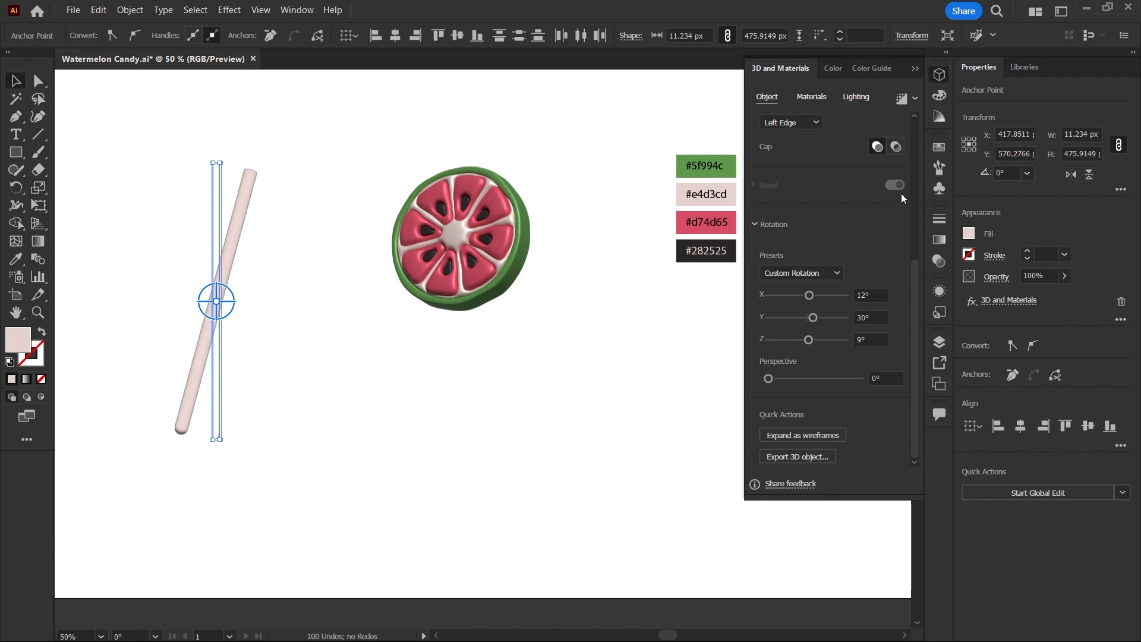
Set the metallic value of the stick's default material to 0.5
click(822, 97)
drag(909, 379, 910, 426)
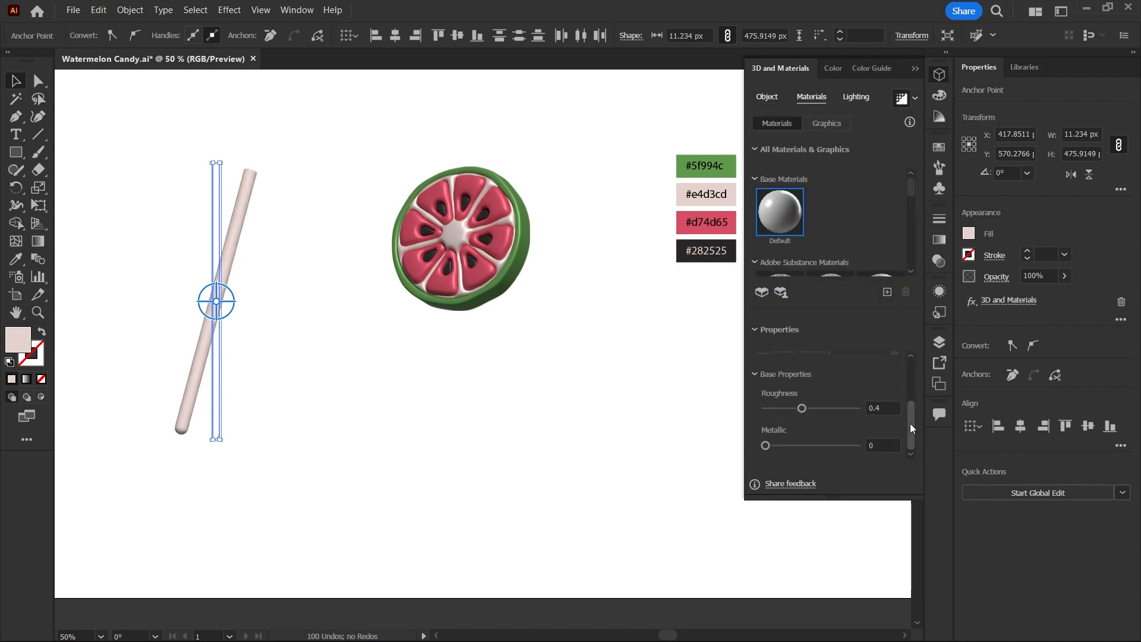
click(877, 445)
text(.5)
key(Return)
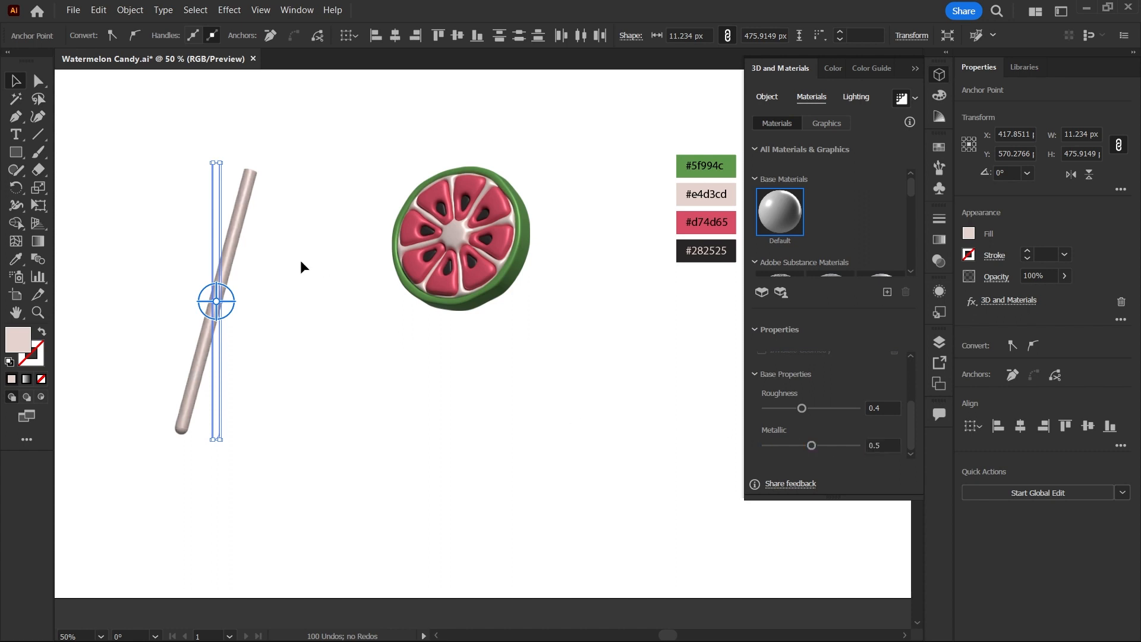
Move the stick below the watermelon and shorten it to about 368 px
drag(238, 220, 431, 353)
click(38, 80)
drag(438, 543, 420, 510)
key(v)
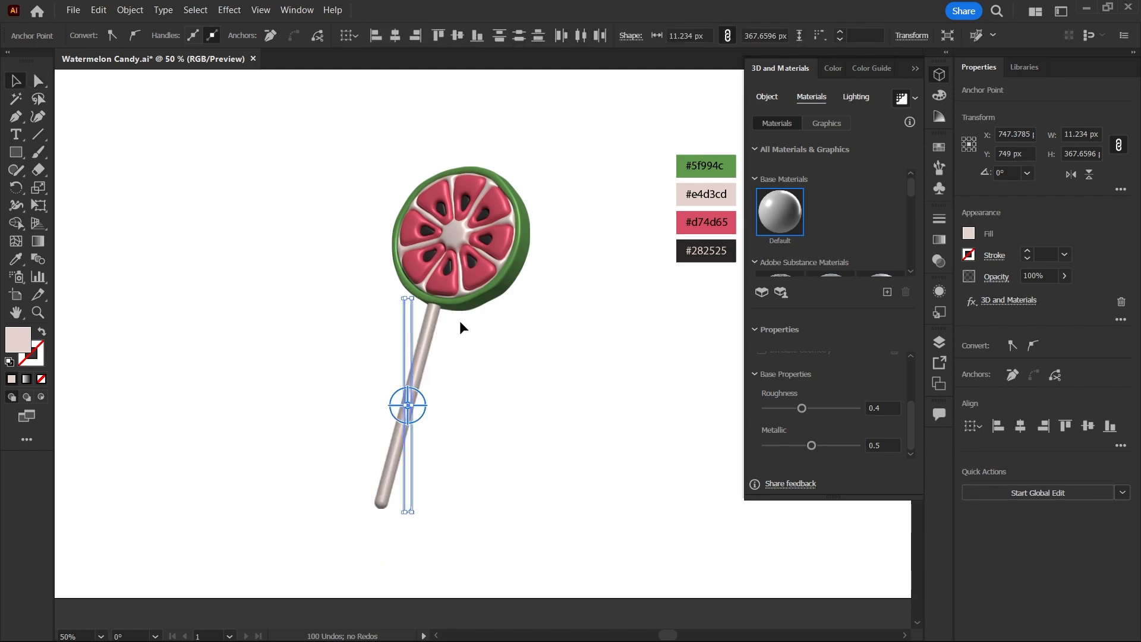
Fine-tune the stick's position so that its upper end meets the lower edge of the rind
drag(427, 325, 394, 349)
scroll(454, 306, up, 1)
scroll(455, 306, up, 3)
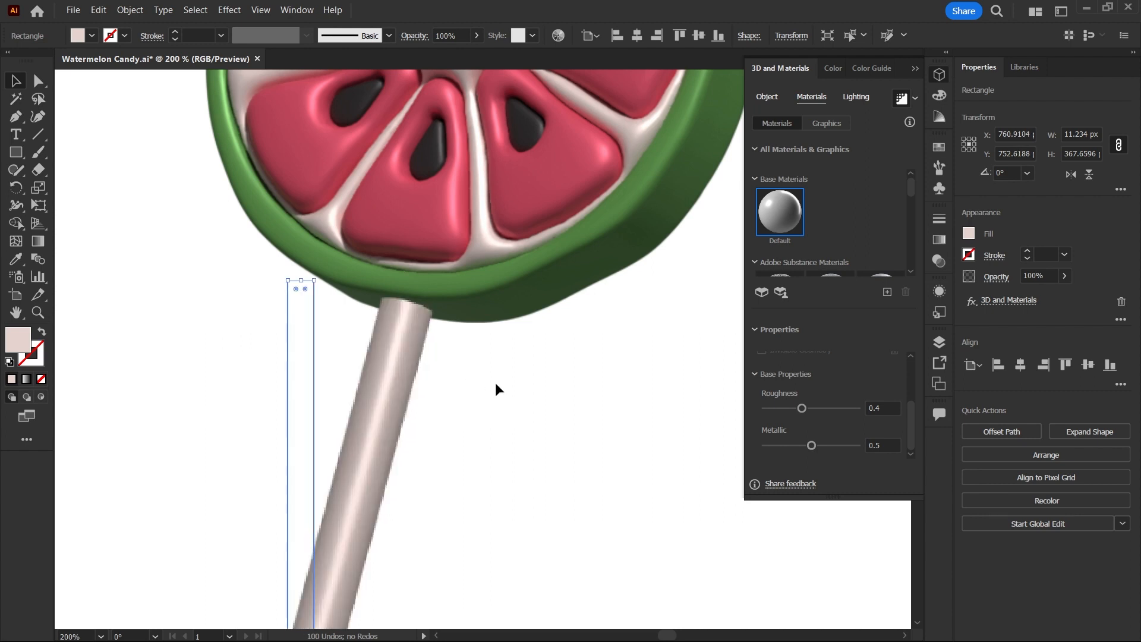
click(496, 384)
Duplicate the stick beside the lollipop and flip the copy vertically so its rounded end faces up
scroll(418, 376, down, 3)
drag(389, 425, 564, 373)
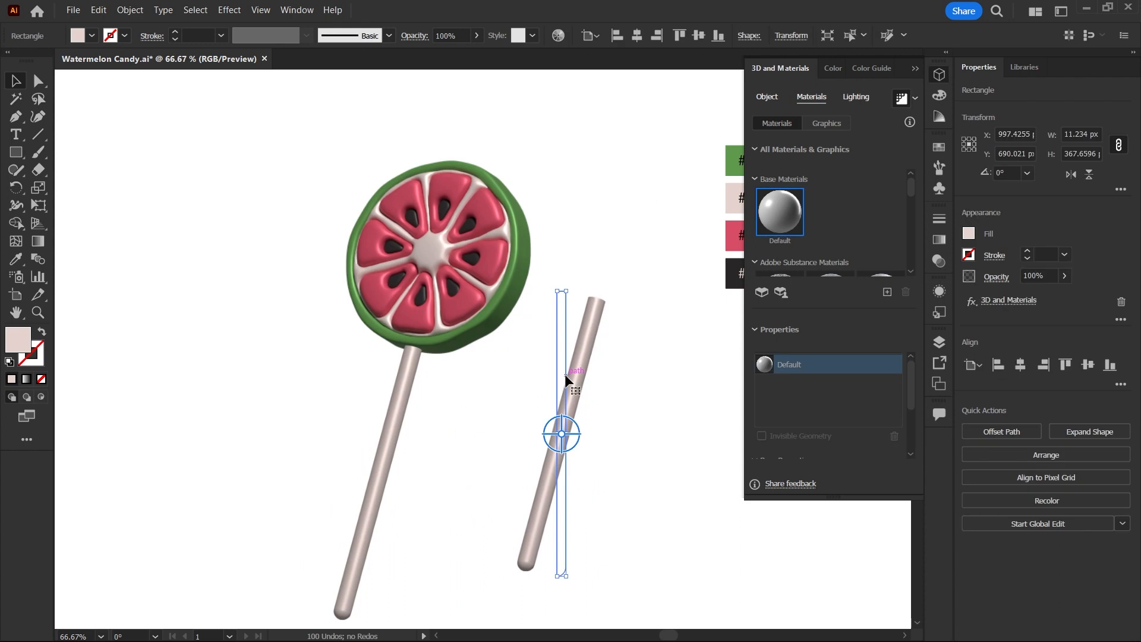
click(1090, 178)
Shorten the flipped stick copy to about 51 px and place it over the upper edge of the rind
click(38, 81)
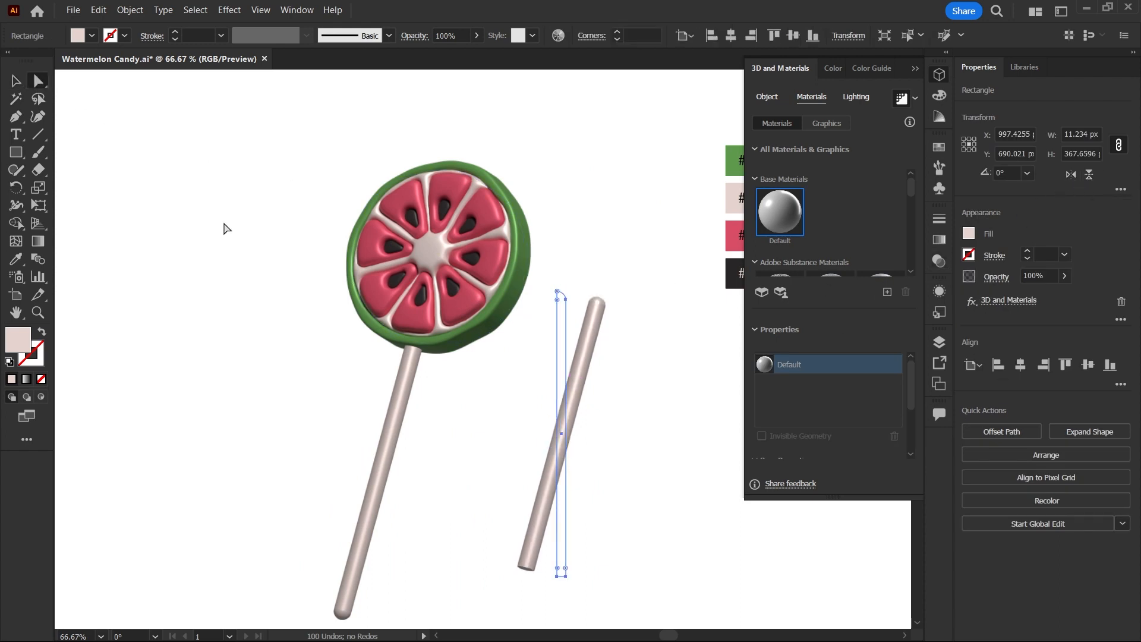
drag(561, 576, 479, 148)
key(v)
Send the short stick piece to the back behind the watermelon and nudge it into line with the main stick
right_click(479, 148)
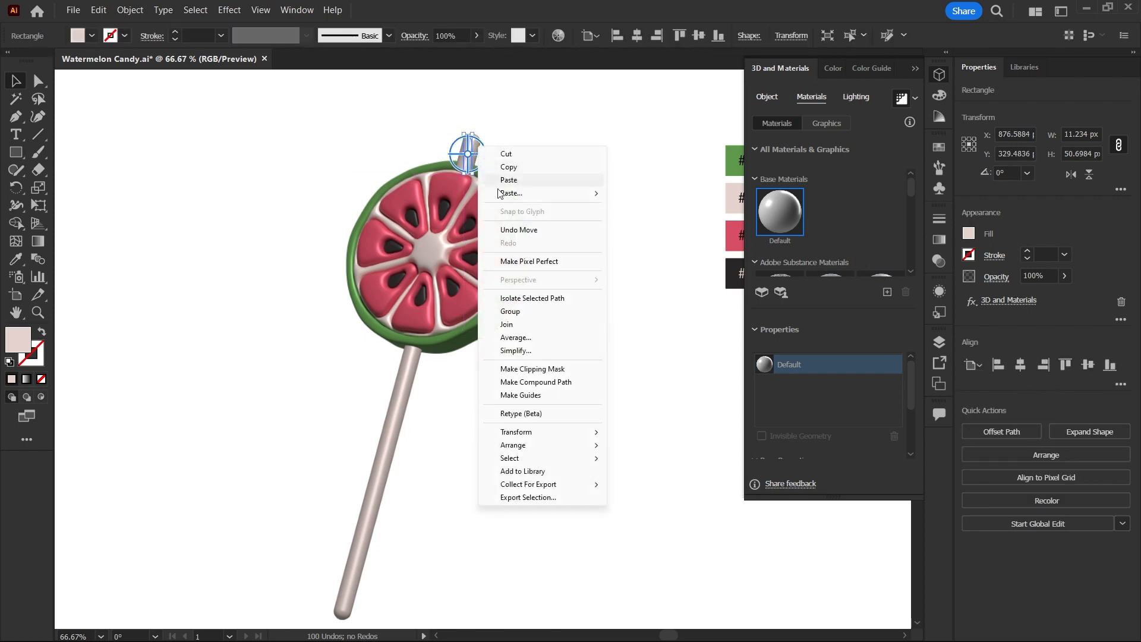
mouse_move(521, 447)
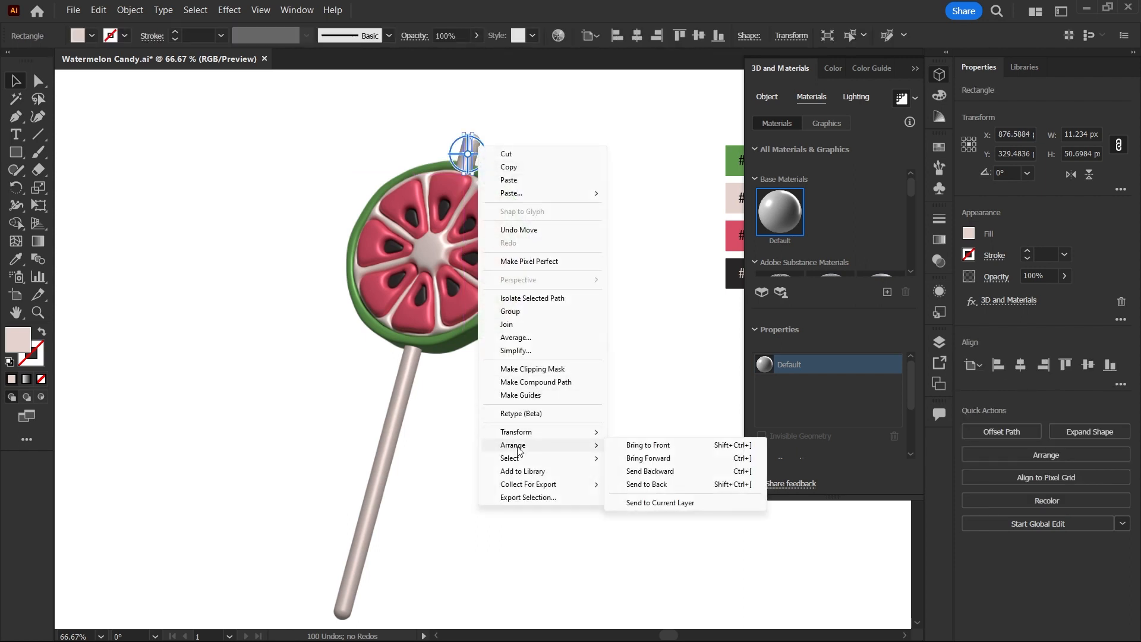
click(674, 483)
click(519, 134)
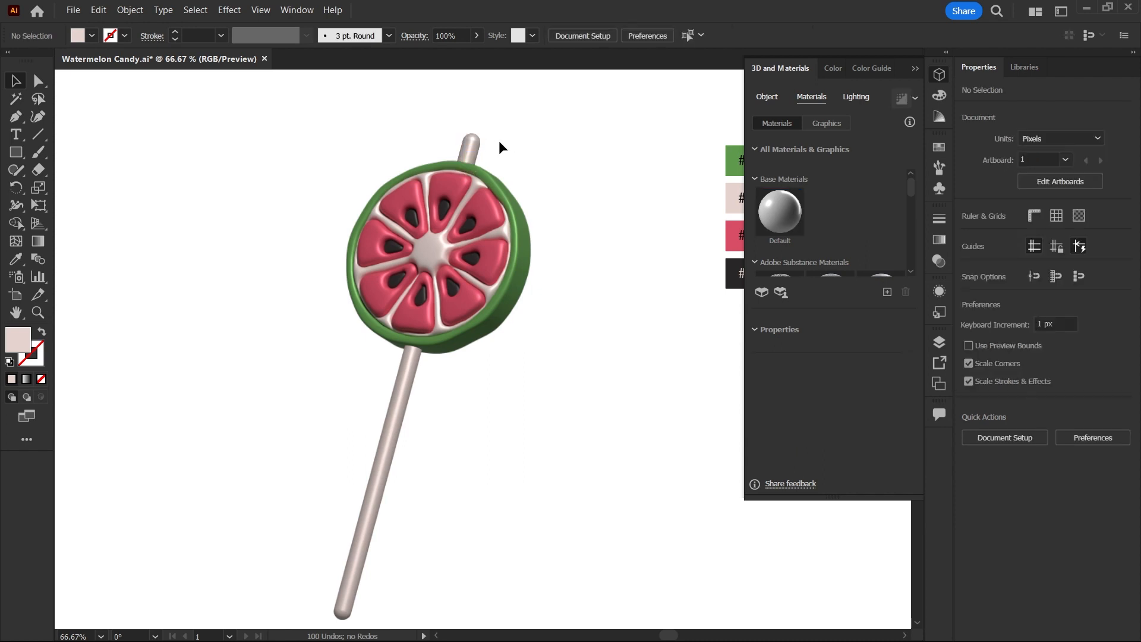
drag(473, 144, 470, 143)
click(554, 148)
Hide the 3D and Materials settings and view the whole finished lollipop
click(916, 69)
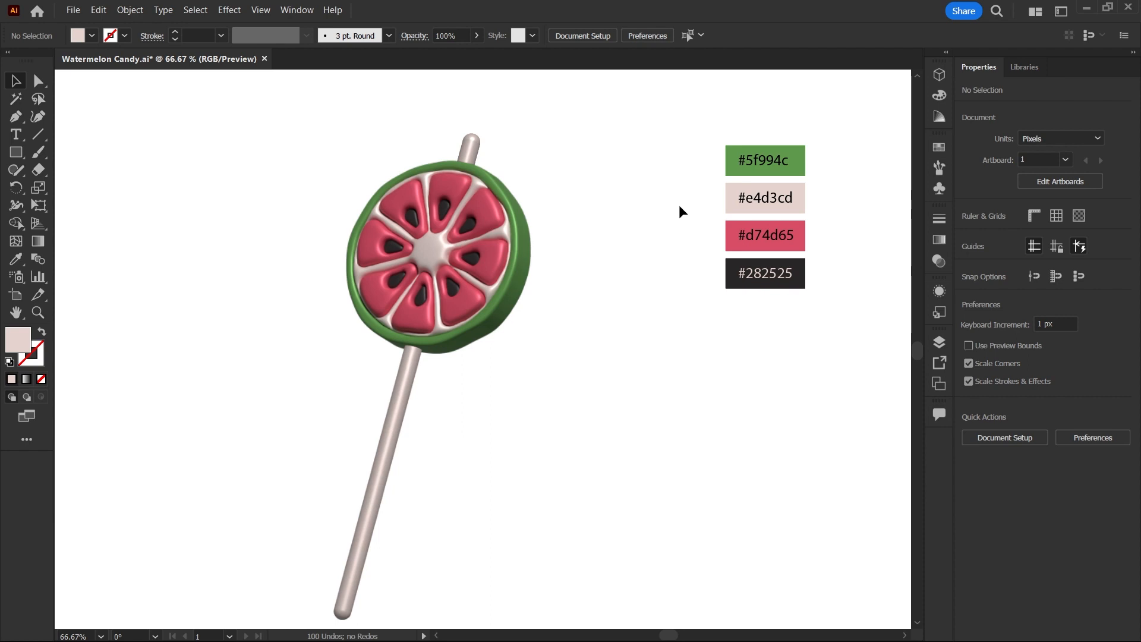
scroll(630, 297, up, 1)
scroll(589, 321, down, 1)
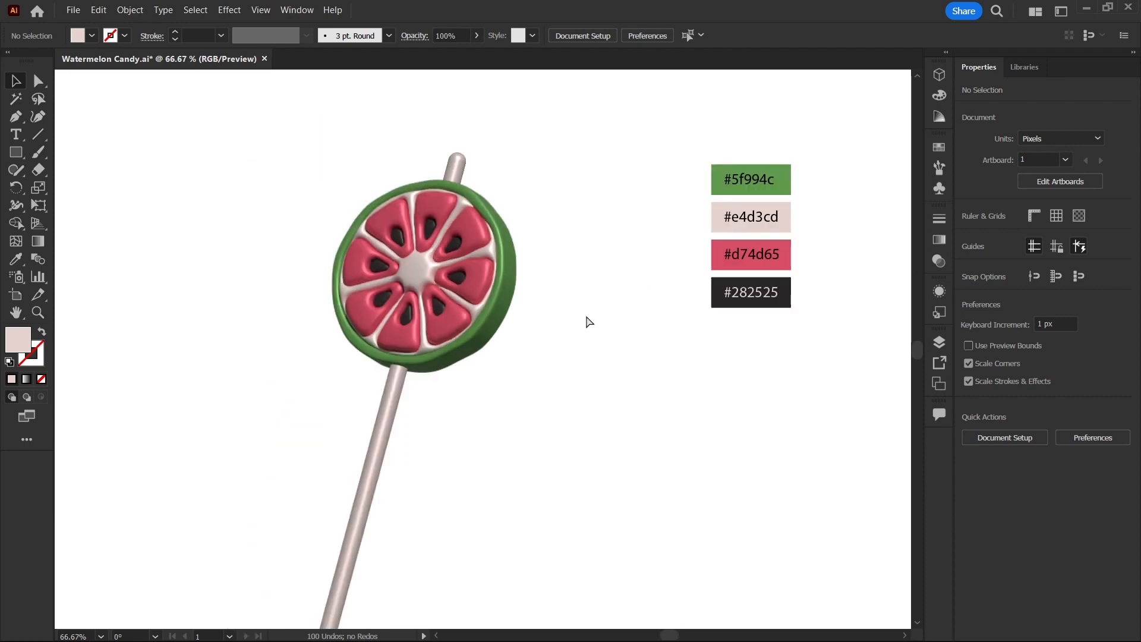
drag(544, 375, 558, 322)
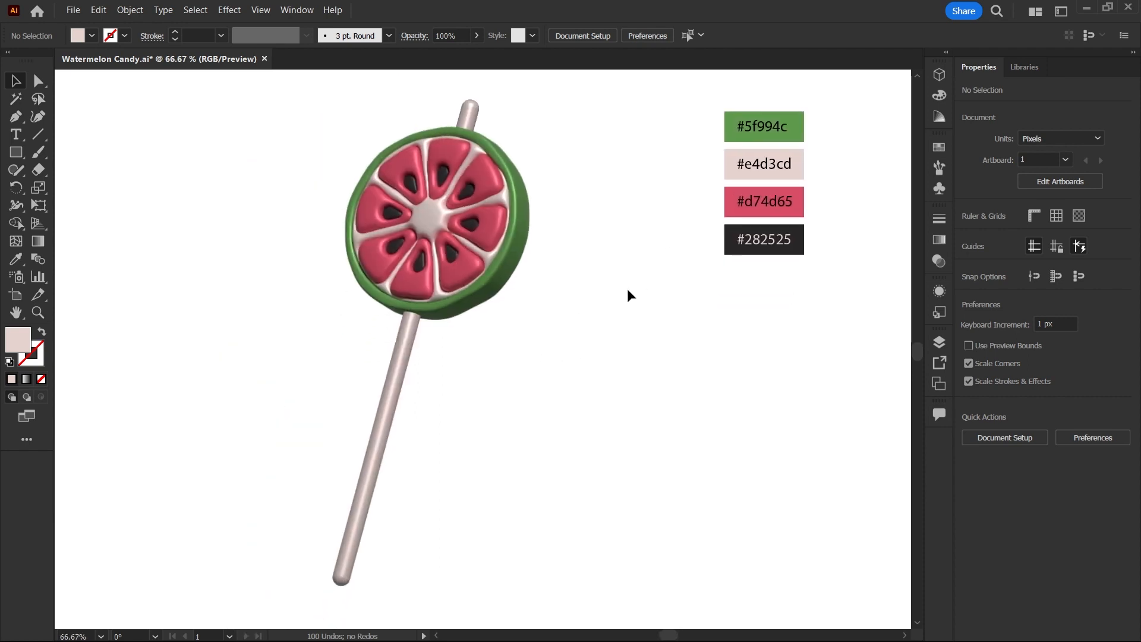